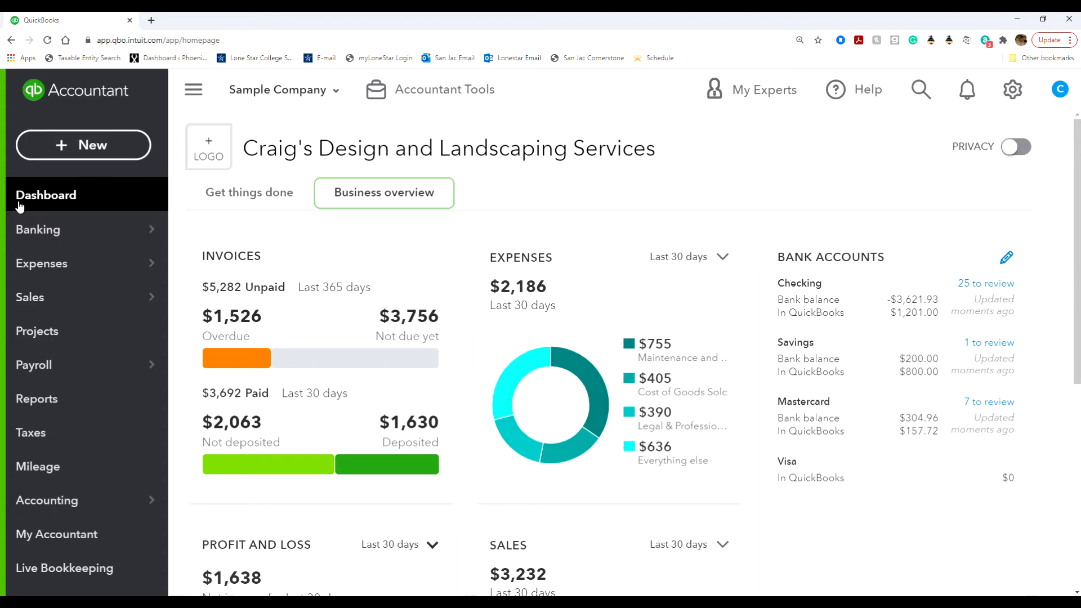
# Step: Start a new invoice billed to Amy's Bird Sanctuary
pyautogui.click(39, 145)
pyautogui.click(69, 247)
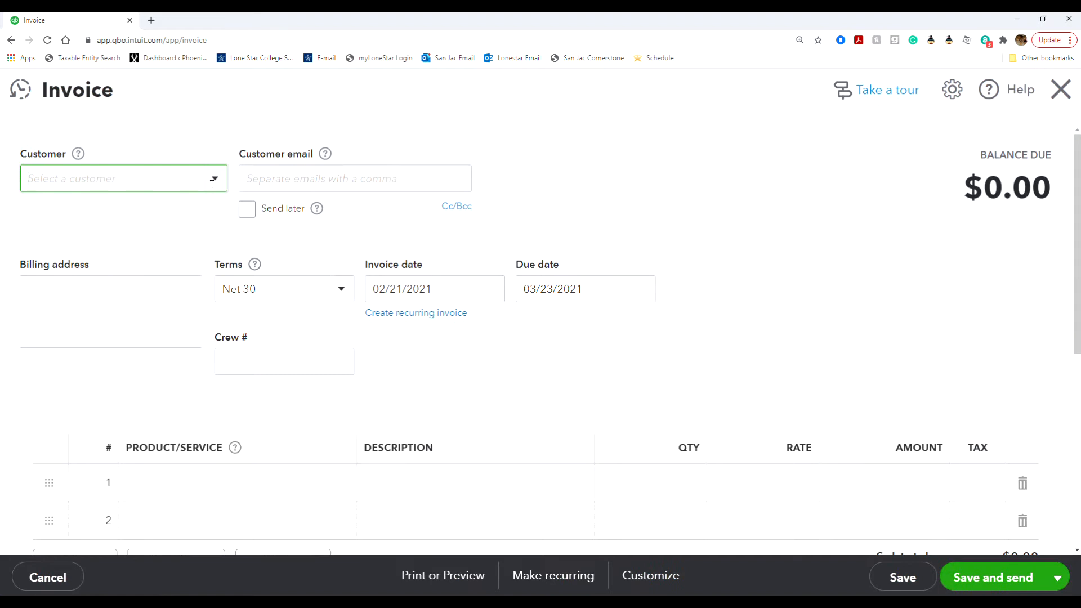
pyautogui.click(213, 180)
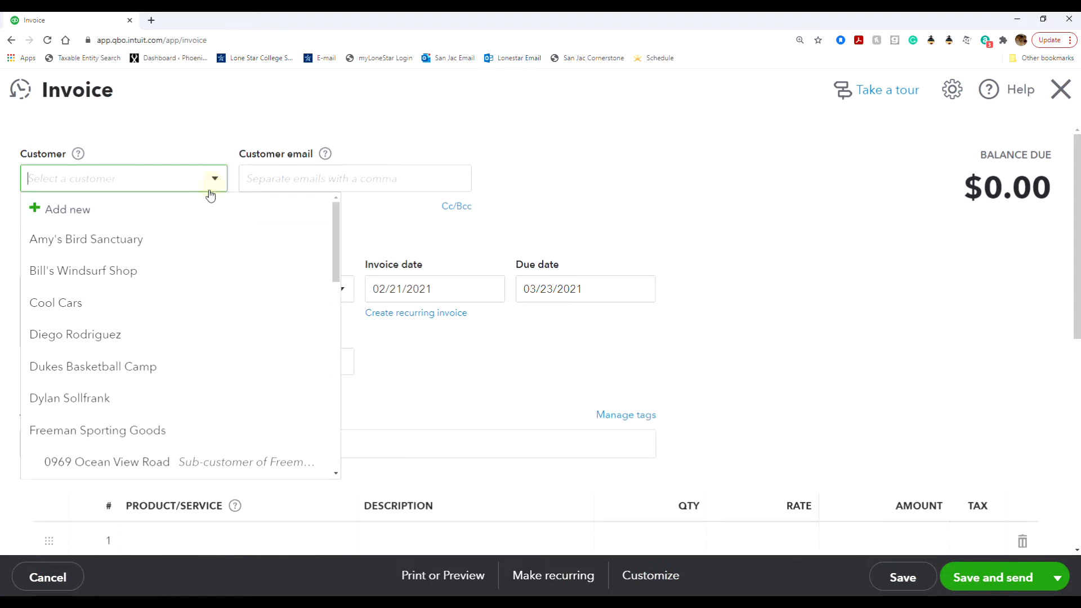
pyautogui.click(164, 242)
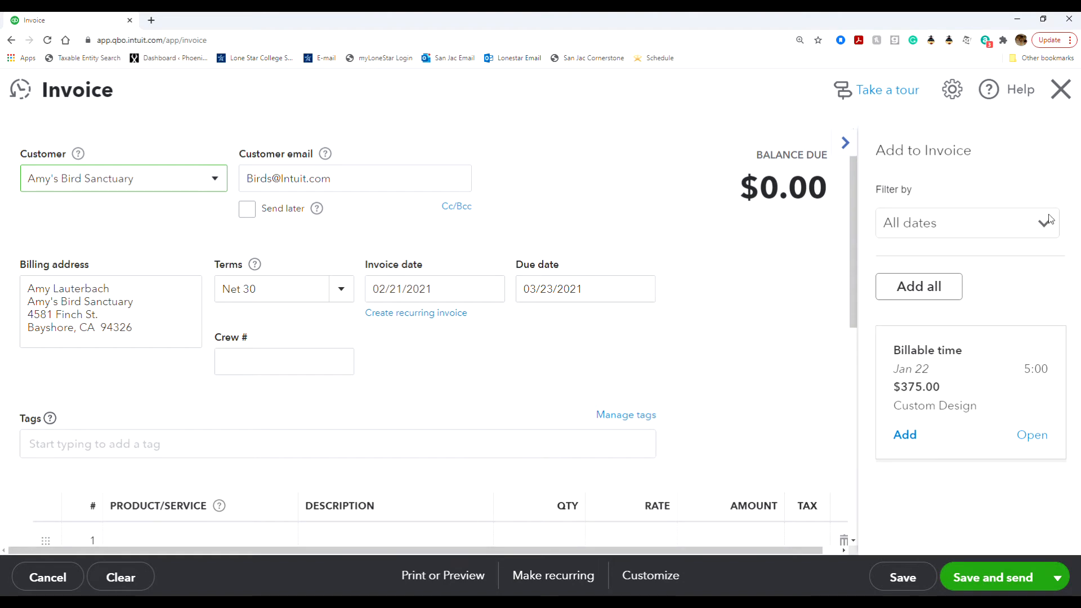
# Step: Set the invoice date to 01/01/2021, giving a 01/31/2021 due date under Net 30
pyautogui.click(490, 289)
pyautogui.click(383, 332)
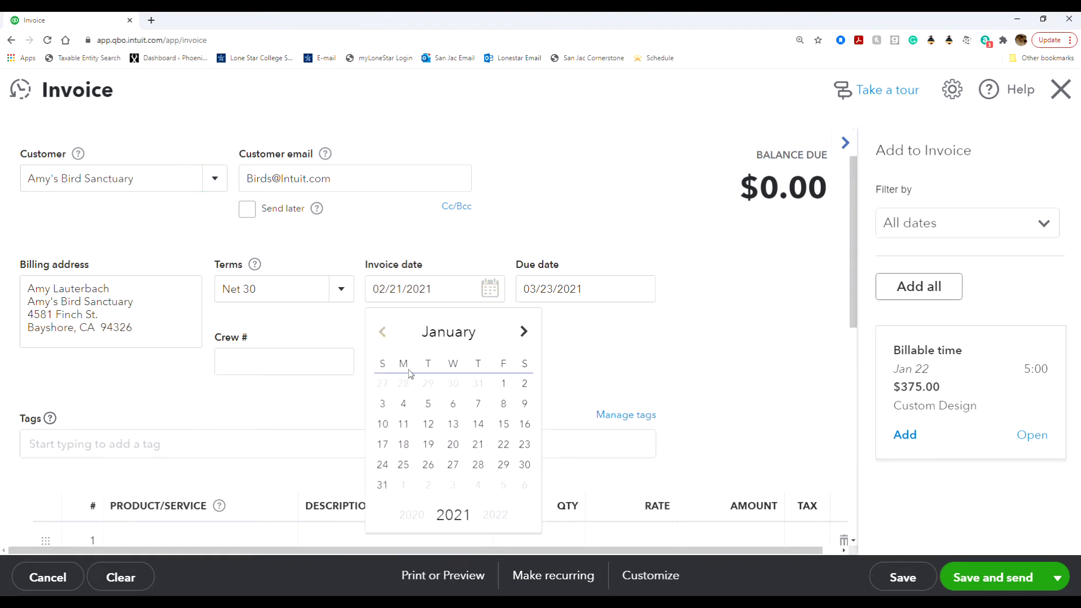
pyautogui.click(499, 382)
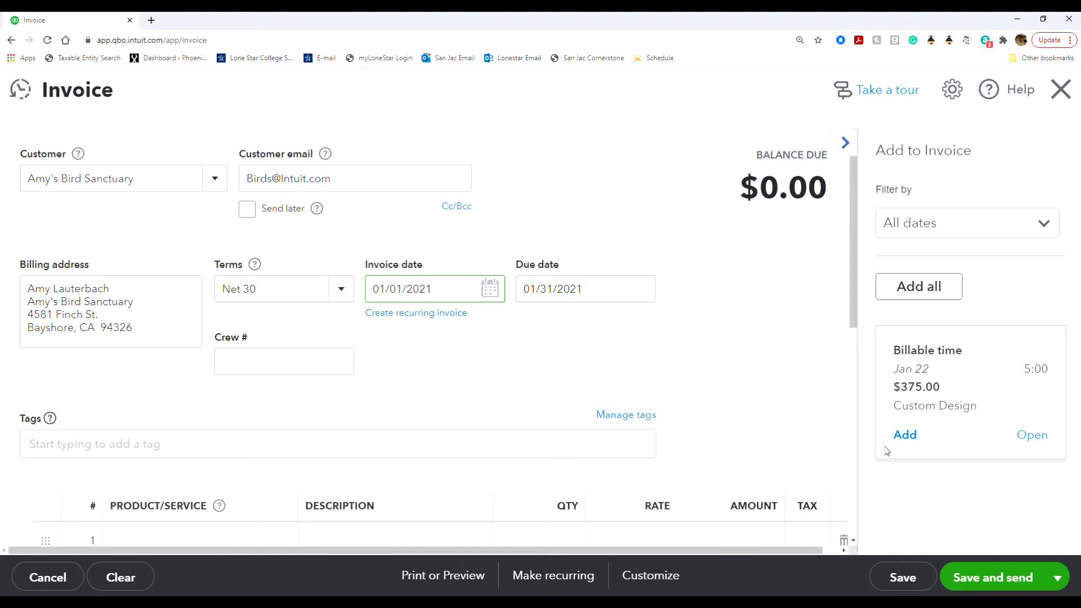
# Step: View the Jan 22 billable time entry, then discard it and the invoice unsaved
pyautogui.click(1035, 436)
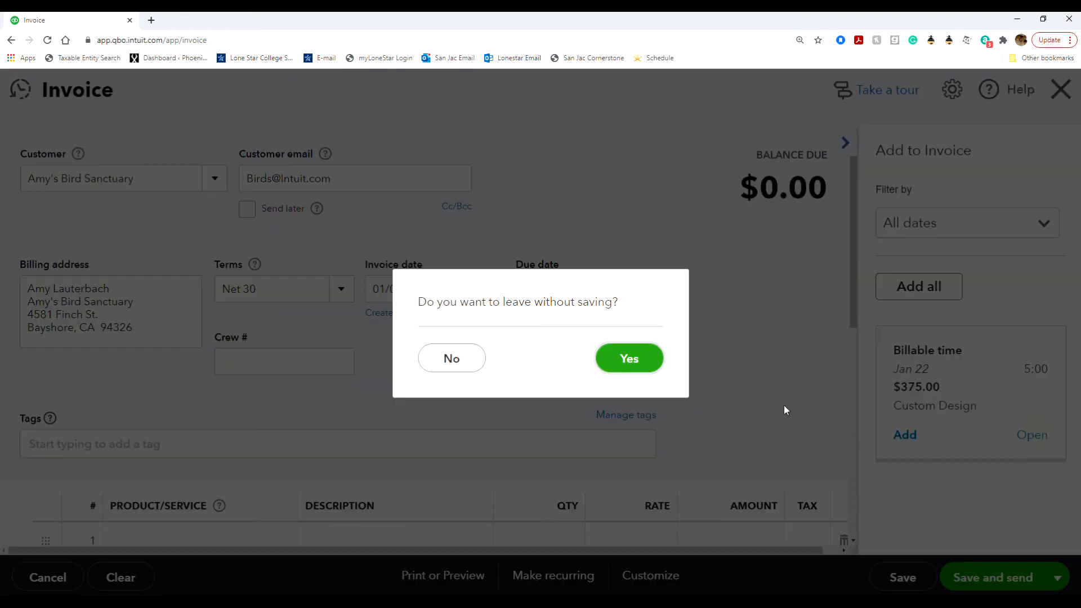
pyautogui.click(655, 363)
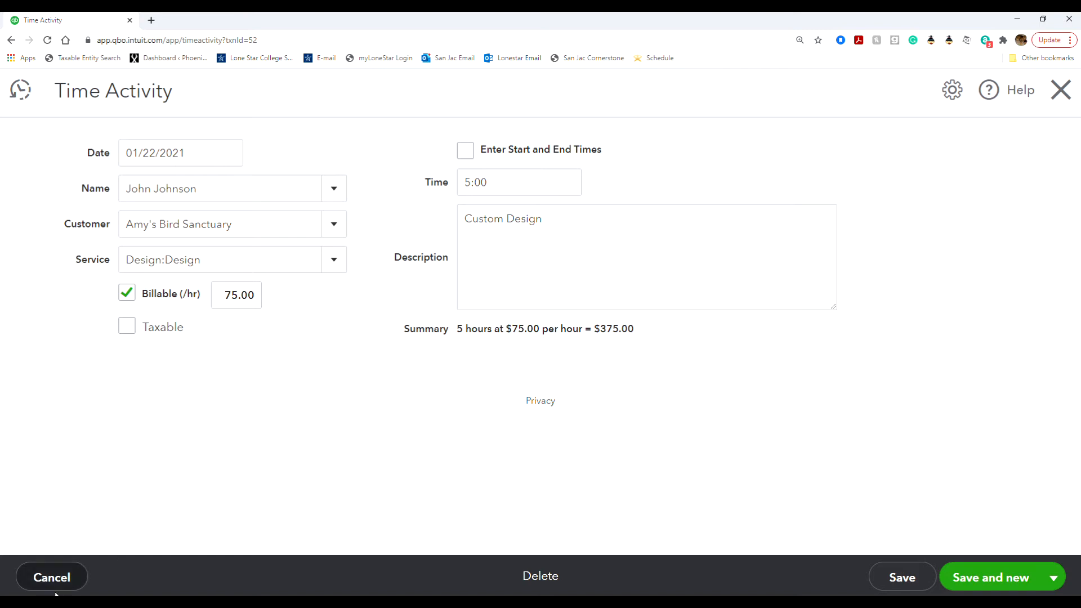
pyautogui.click(79, 577)
pyautogui.click(625, 358)
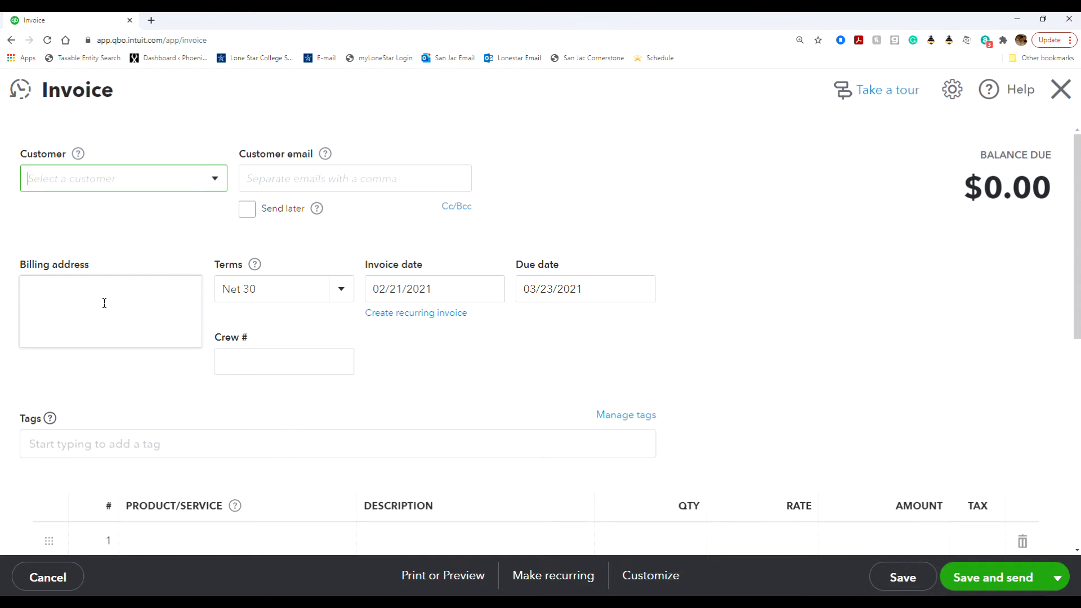
# Step: Bill the new invoice to Amy's Bird Sanctuary, dated 01/01/2021
pyautogui.click(223, 177)
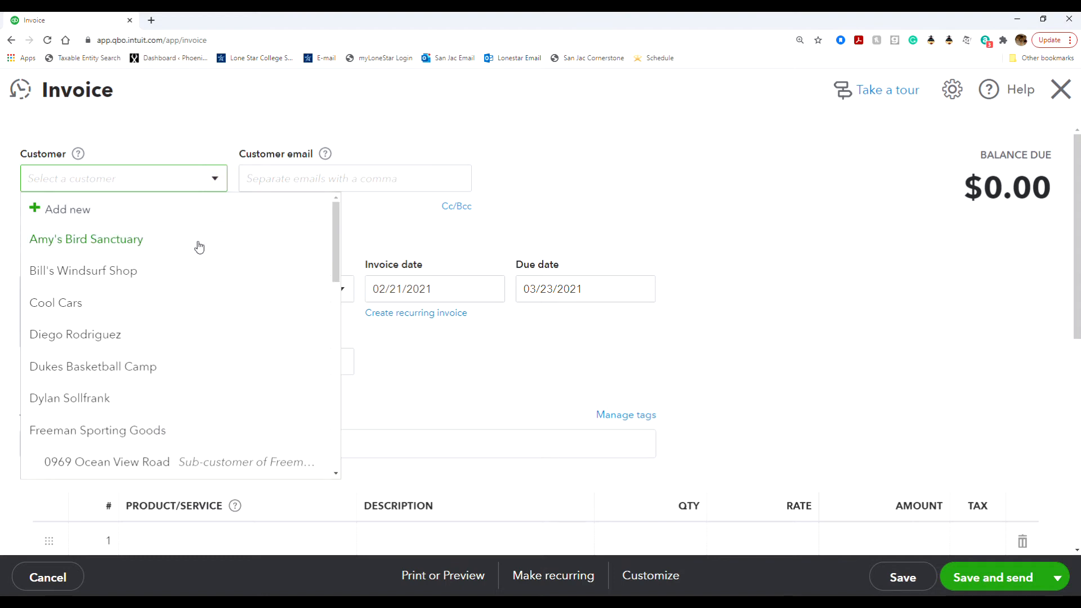
pyautogui.click(199, 242)
pyautogui.click(435, 289)
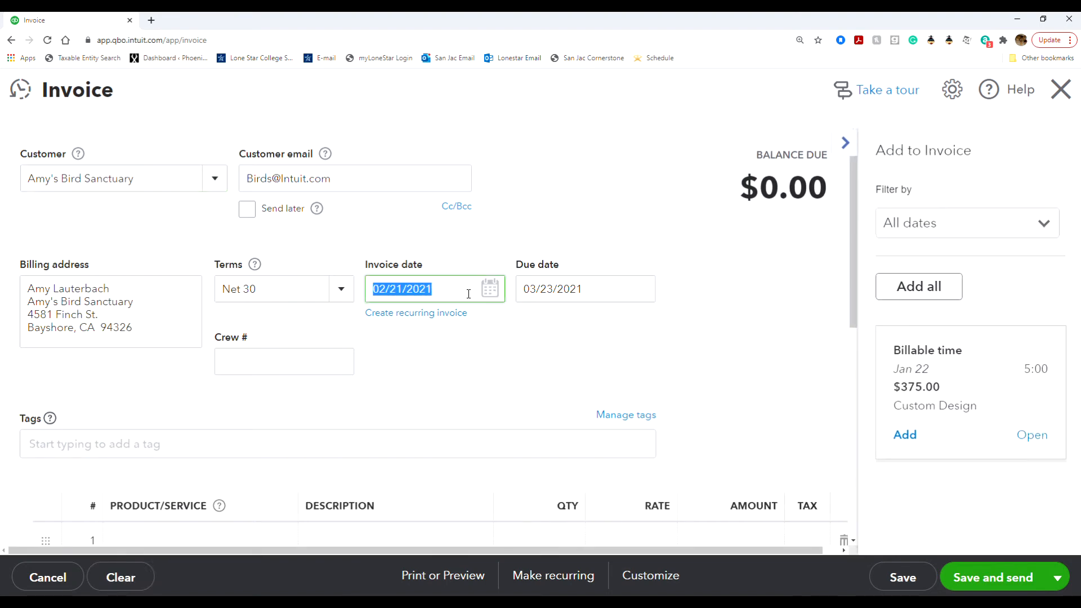
pyautogui.click(486, 289)
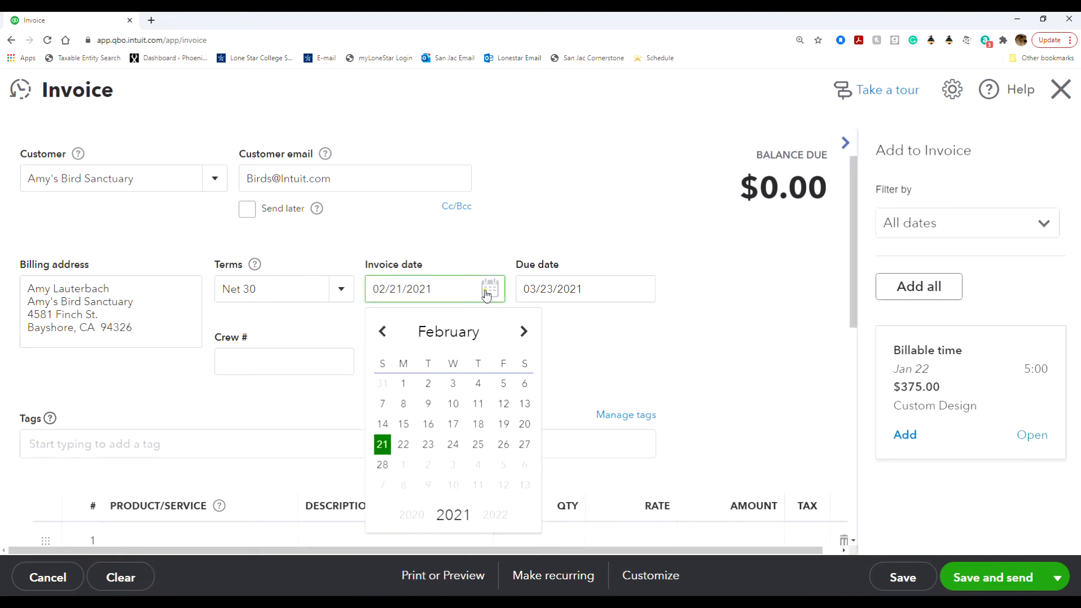
pyautogui.click(382, 332)
pyautogui.click(504, 384)
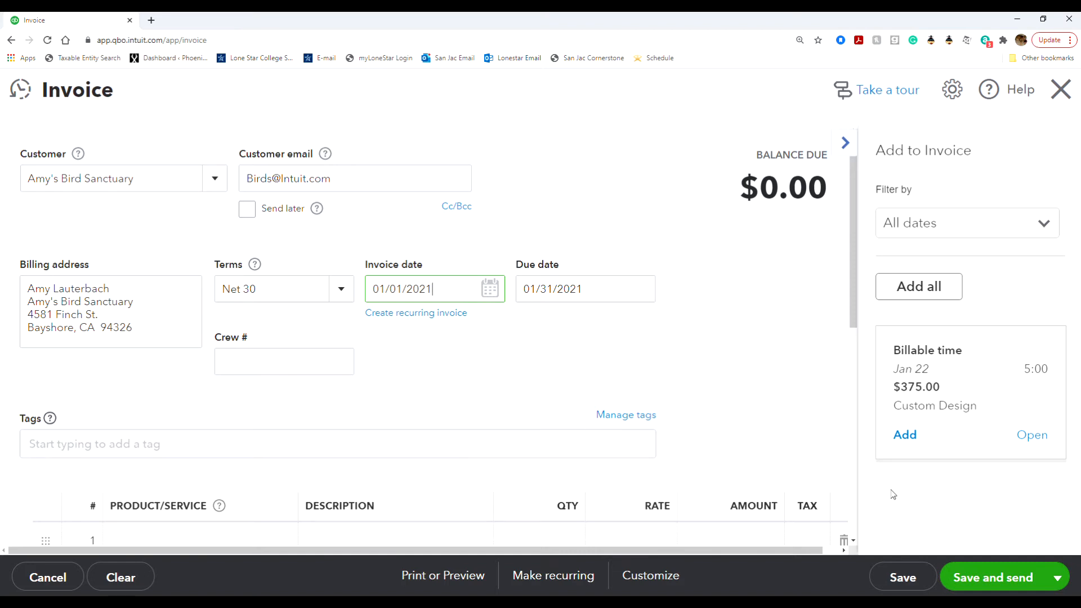
# Step: Add the $375.00 Custom Design billable time charge as a Design:Design line
pyautogui.click(904, 435)
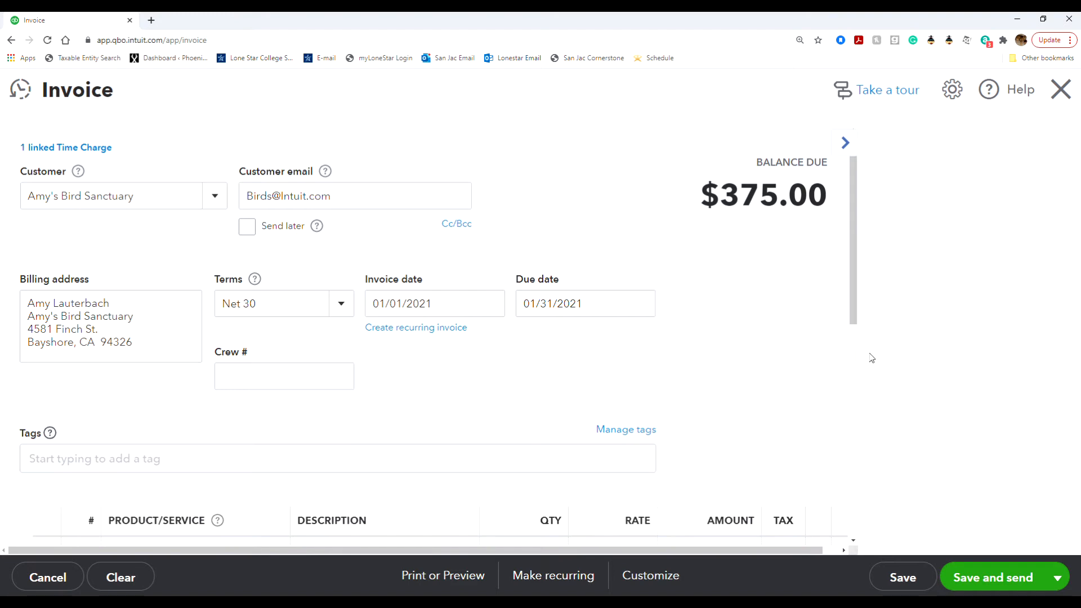
pyautogui.scroll(-3, 833, 381)
pyautogui.scroll(-1, 833, 383)
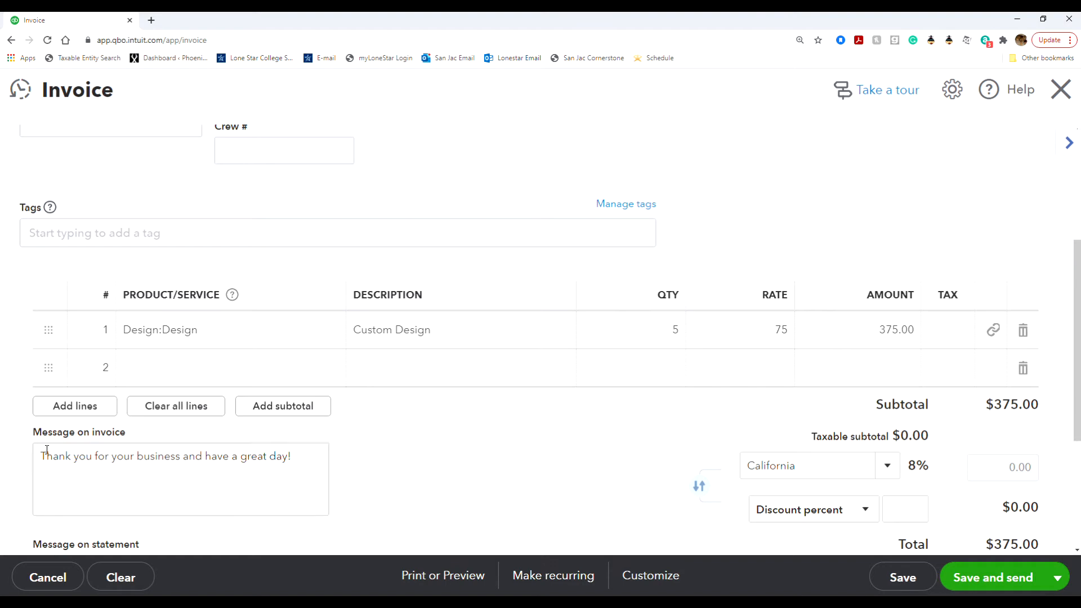
# Step: Add a non-taxable second line for Design:Fountains:Concrete, quantity 5 at rate 75
pyautogui.click(152, 368)
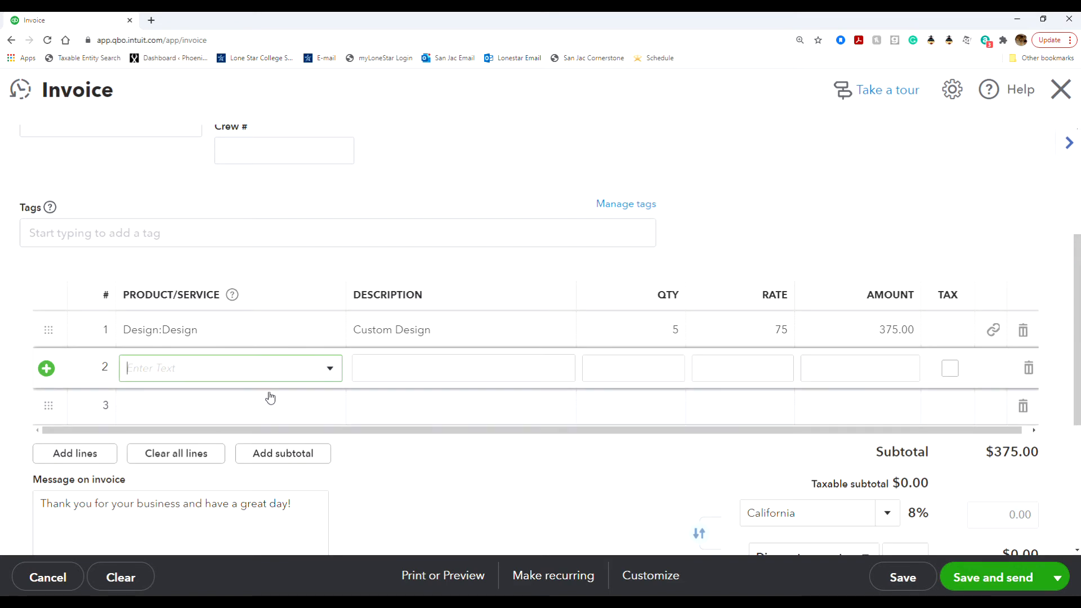
pyautogui.click(328, 369)
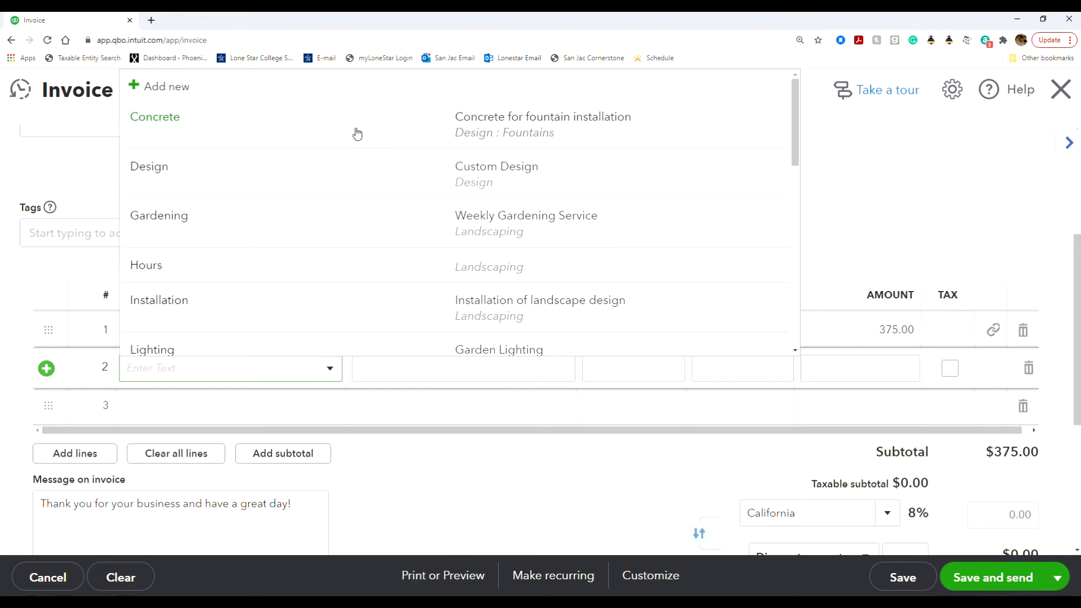
pyautogui.click(355, 127)
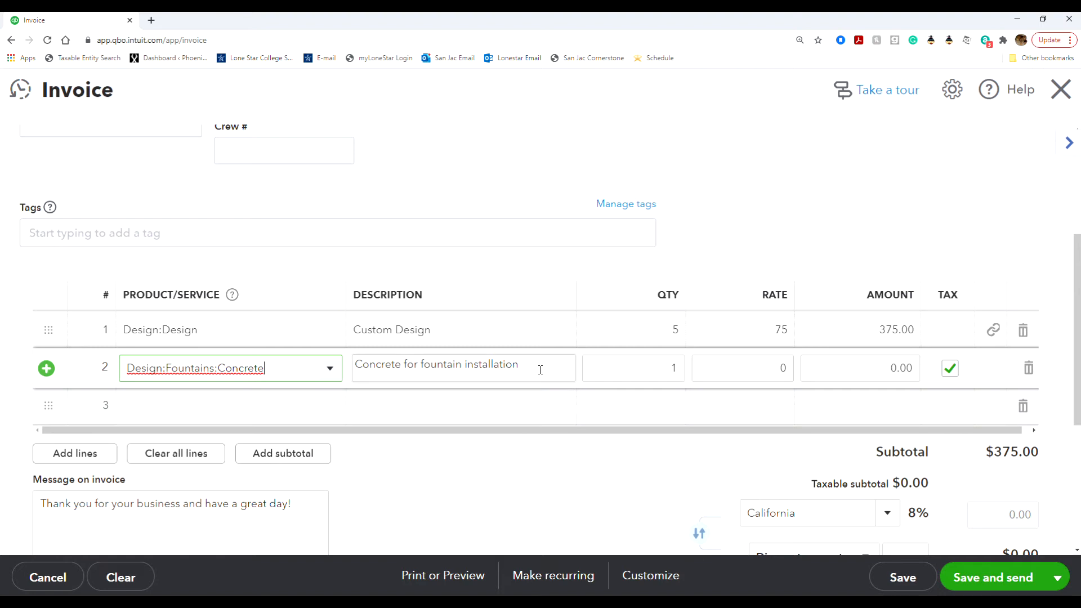
pyautogui.click(653, 365)
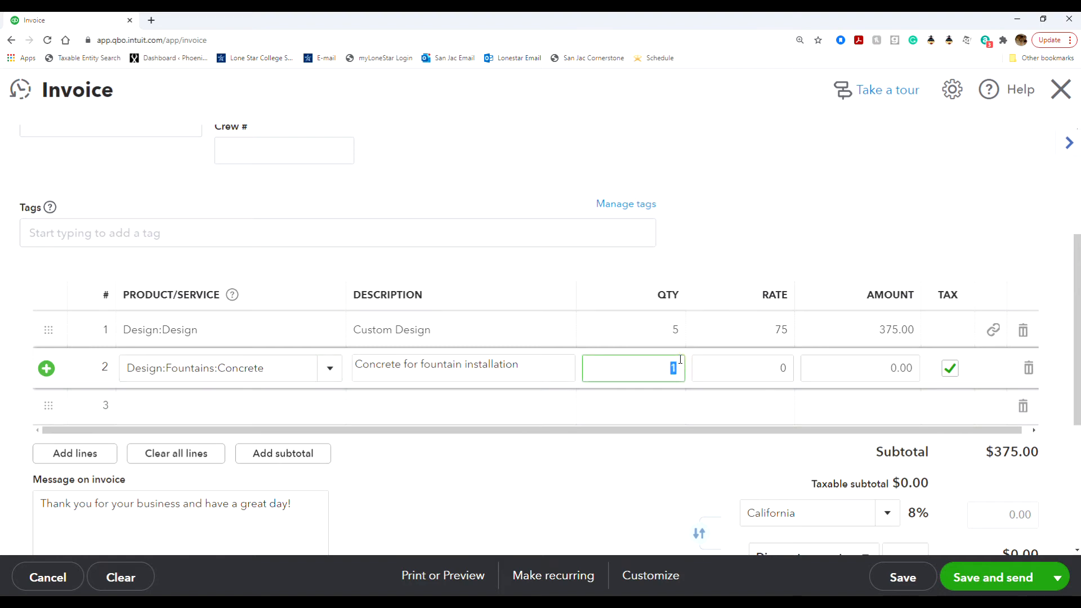
pyautogui.write('5')
pyautogui.click(736, 362)
pyautogui.write('75')
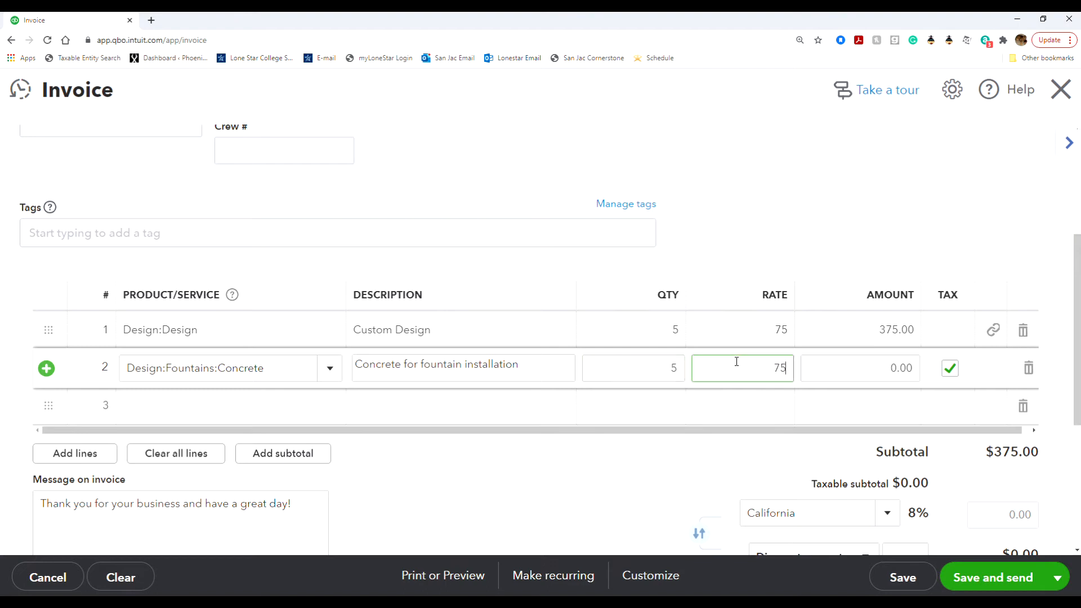
pyautogui.click(560, 505)
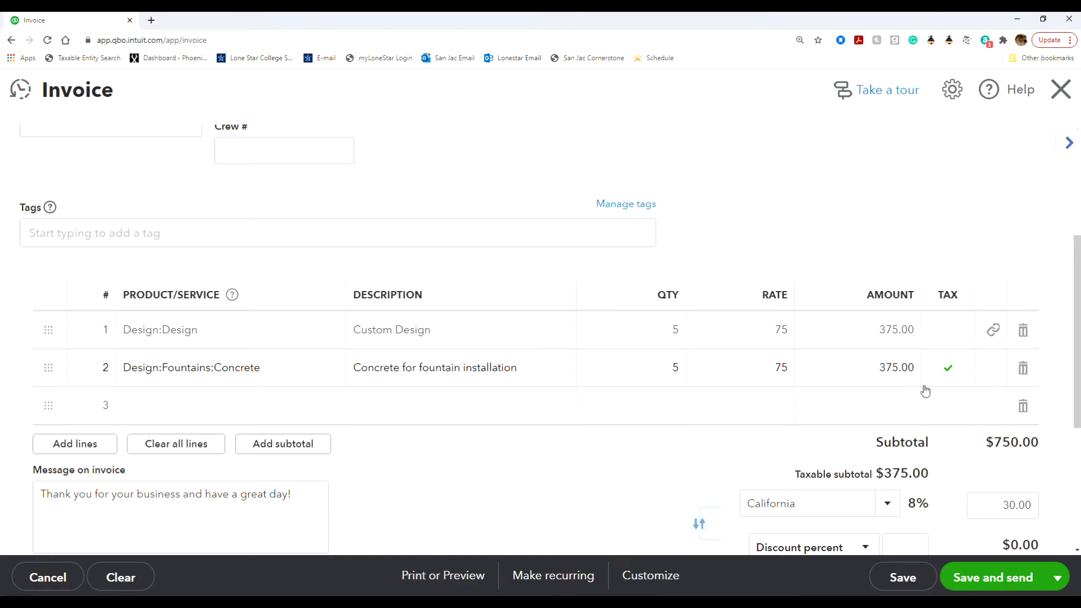
pyautogui.click(949, 370)
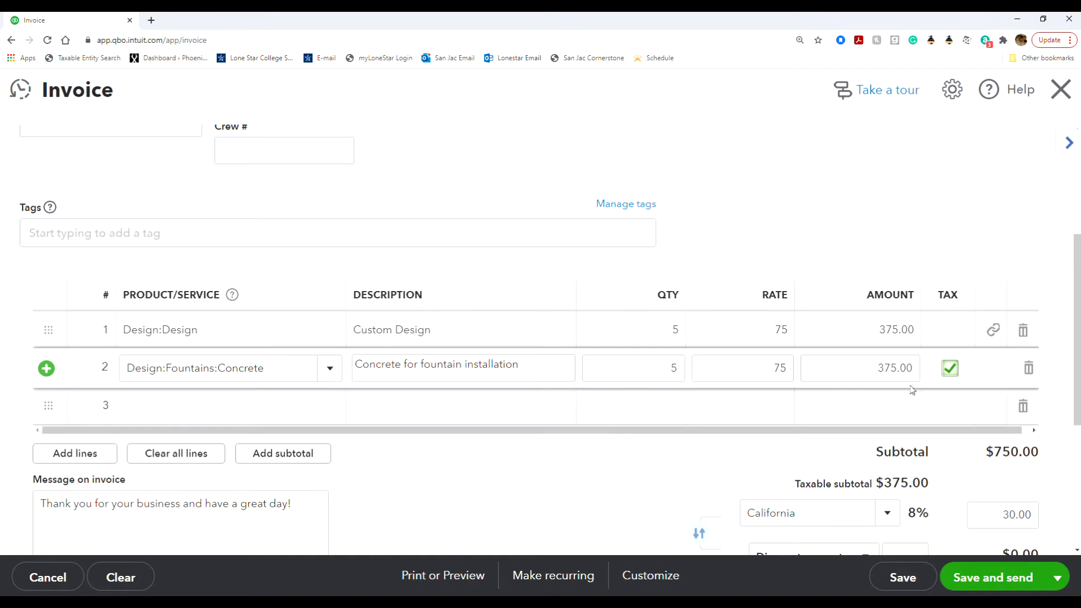
pyautogui.click(949, 368)
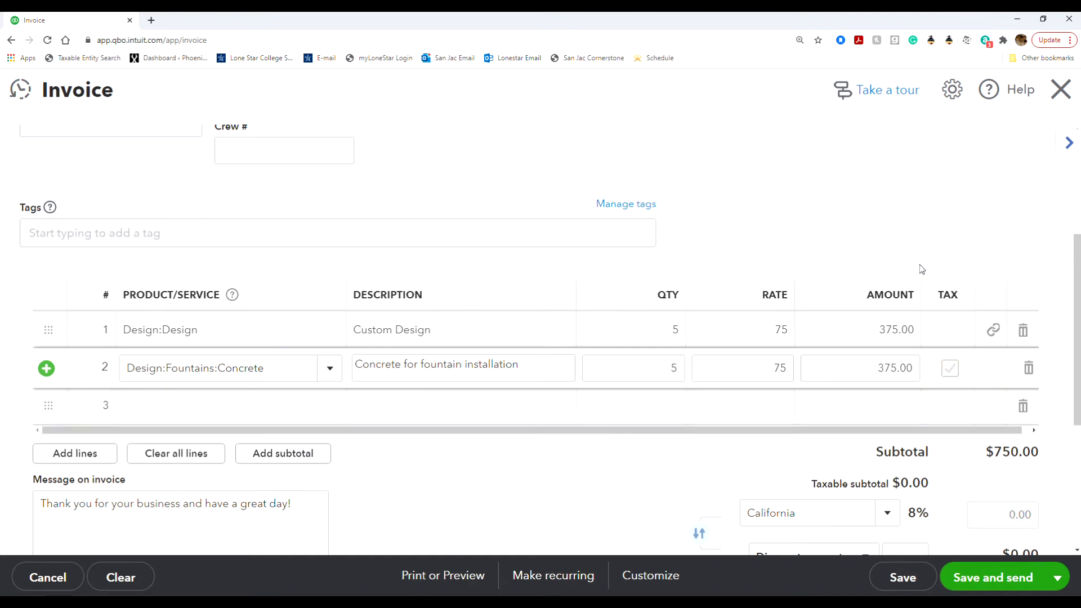
pyautogui.click(938, 246)
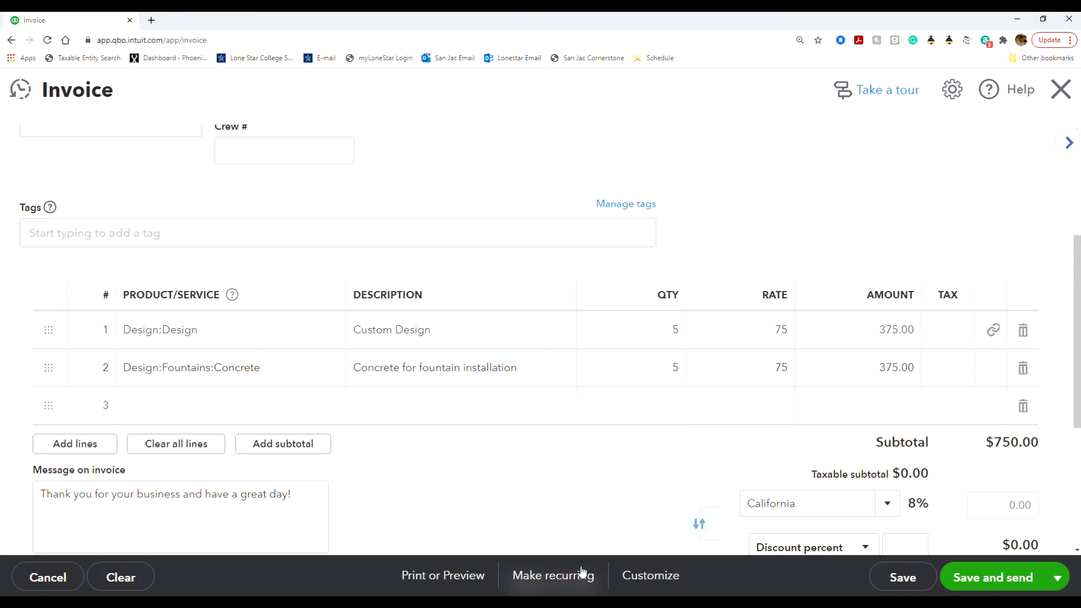
pyautogui.click(269, 404)
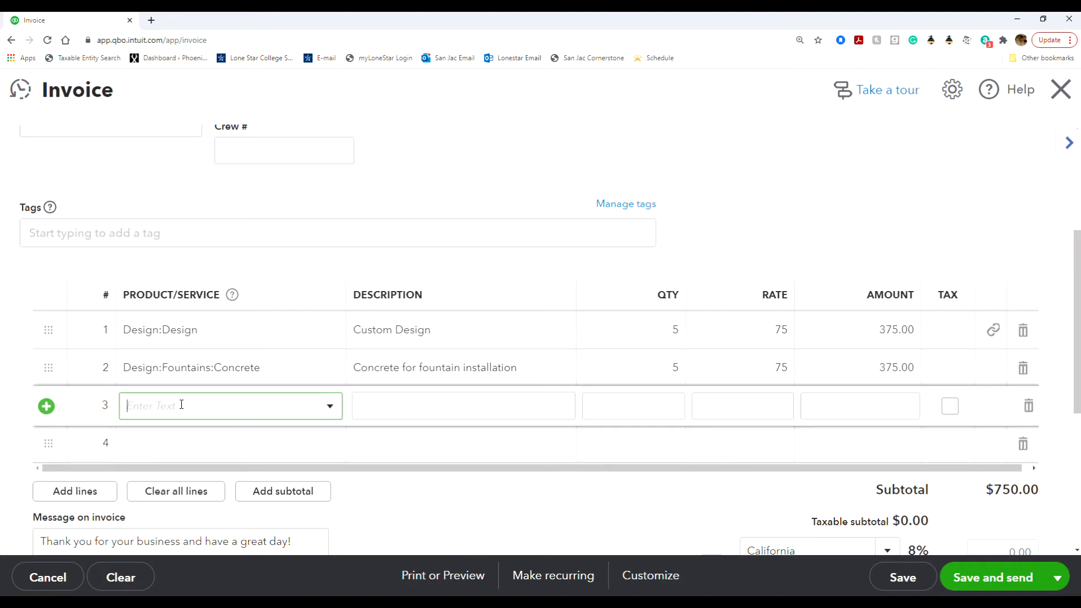
# Step: Add a third invoice line and start a new product/service from its Product/Service list
pyautogui.click(47, 406)
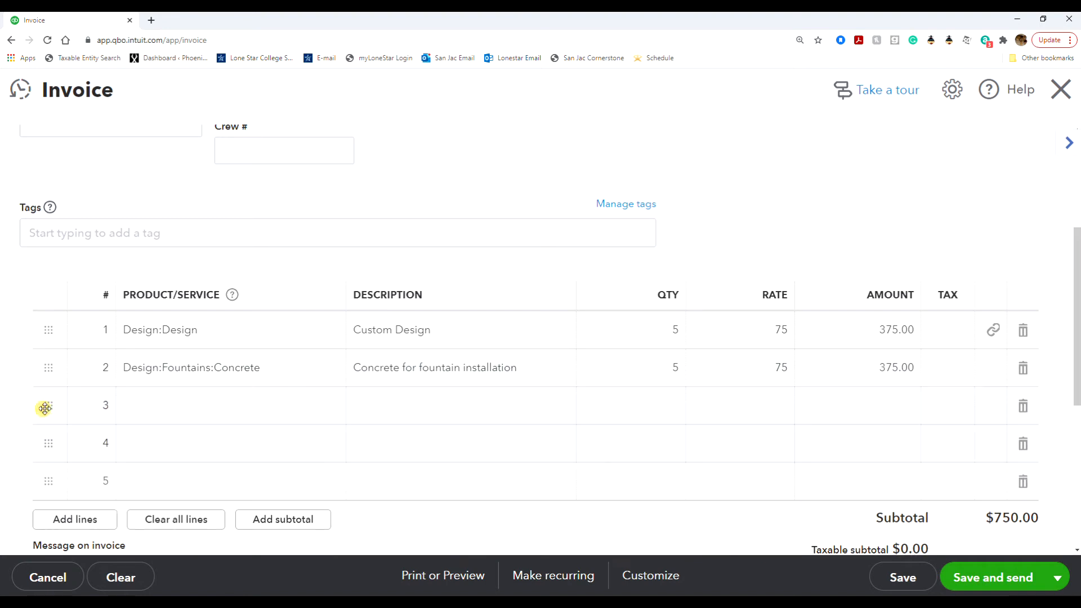
pyautogui.click(150, 404)
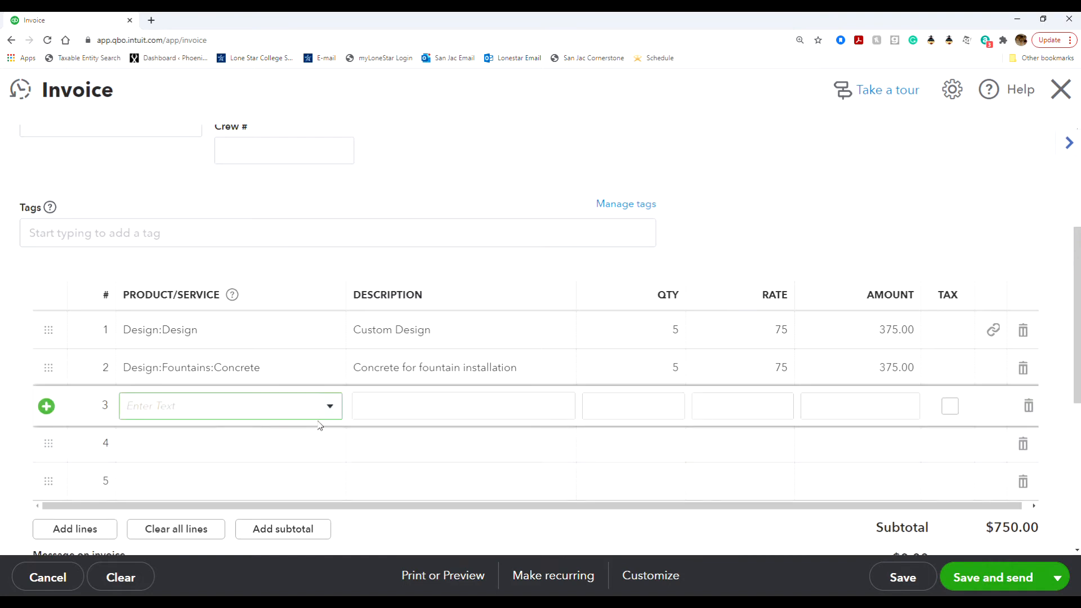
pyautogui.click(329, 407)
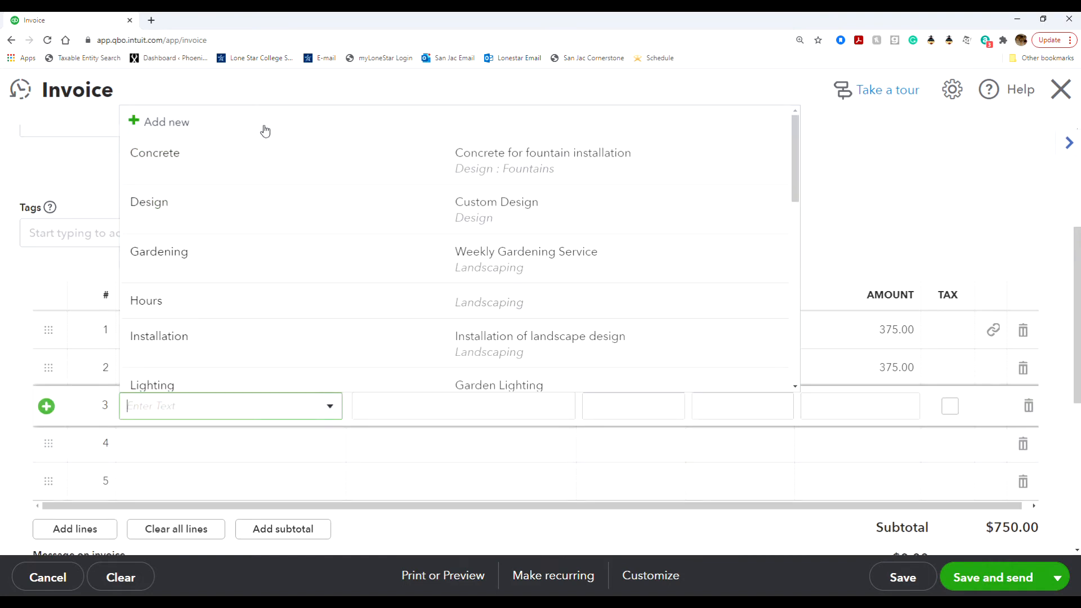
pyautogui.press('Escape')
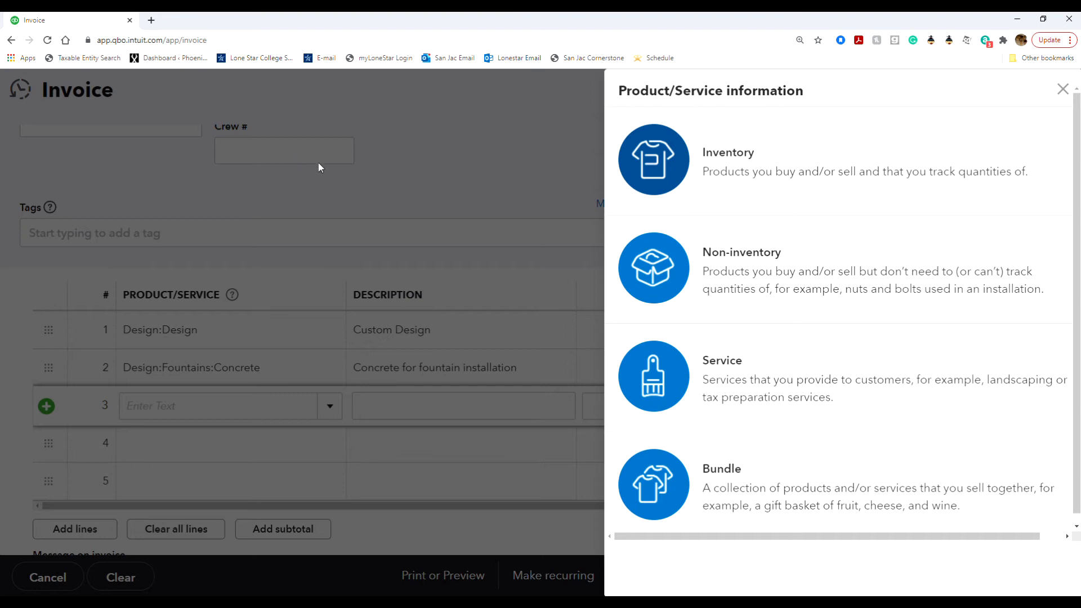
# Step: Make the new item a Service named Fountain Installation, described as Fountain Installation
pyautogui.click(762, 358)
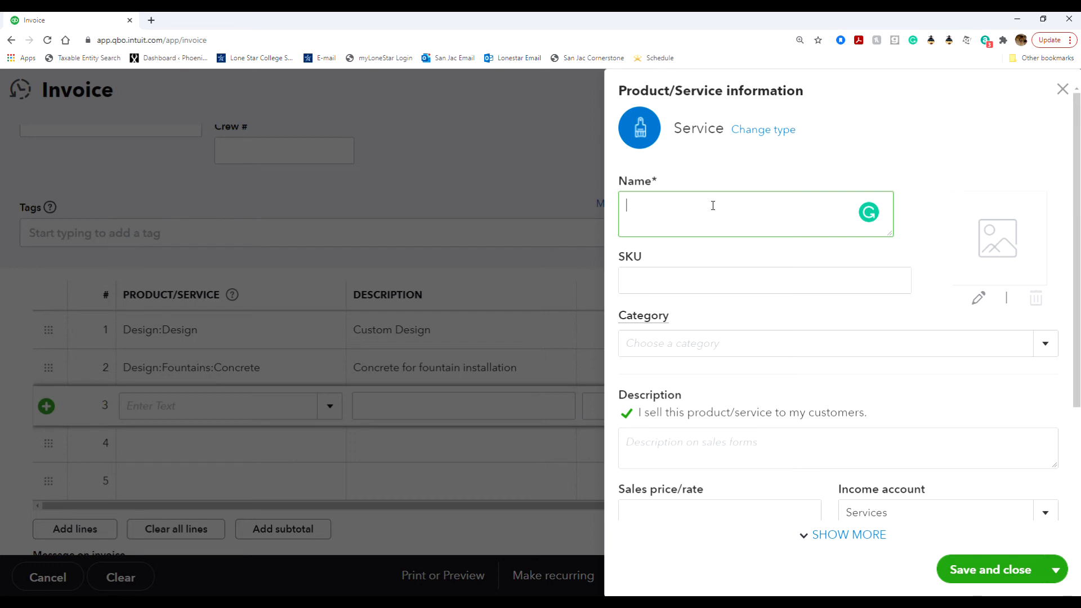
pyautogui.write('Fountain Installation')
pyautogui.press('Tab')
pyautogui.press('Tab')
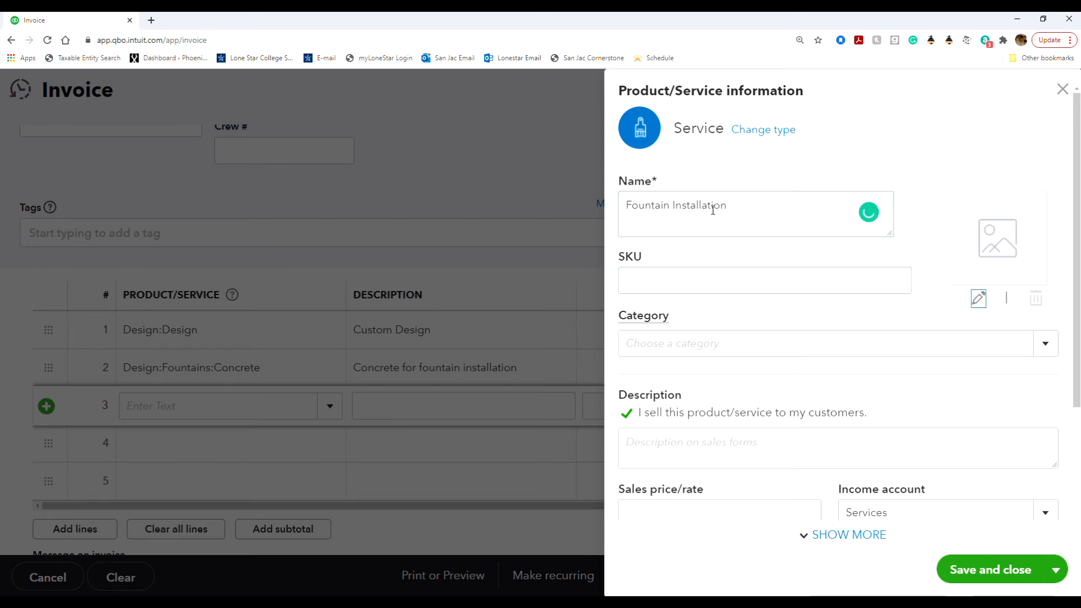
pyautogui.click(689, 445)
pyautogui.write('Fountain Installation')
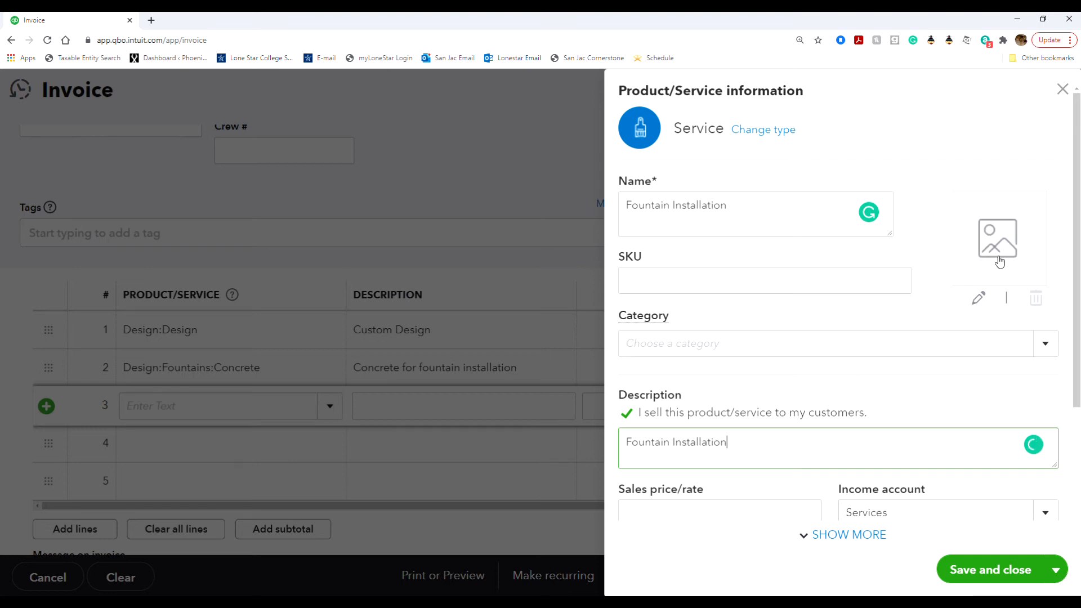
# Step: Enter a sales price of 75 and keep Services as the income account
pyautogui.scroll(-2, 802, 405)
pyautogui.scroll(-1, 802, 405)
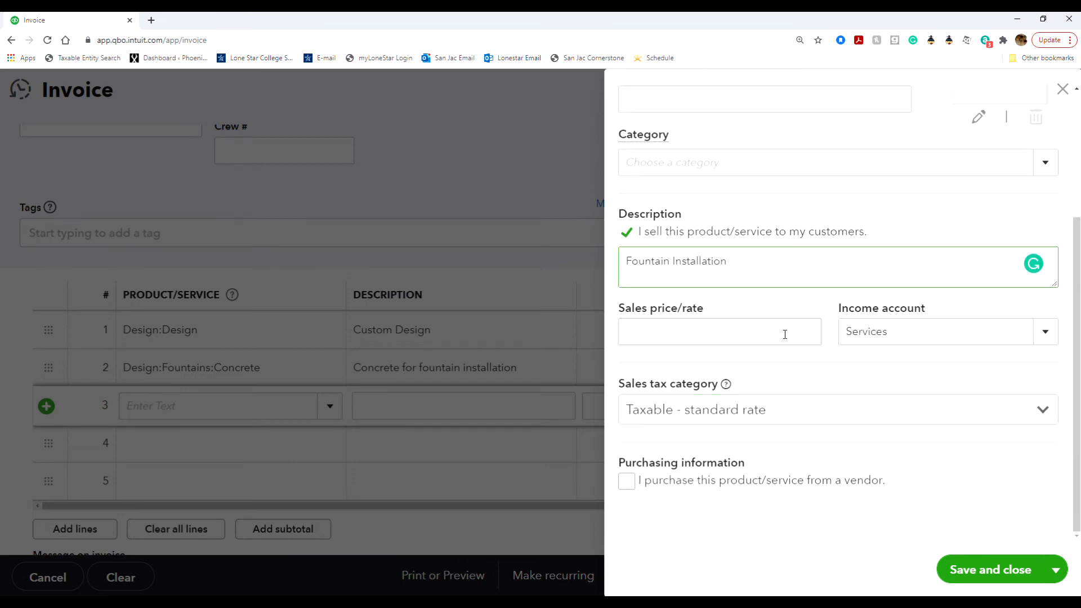
pyautogui.click(750, 324)
pyautogui.write('75')
pyautogui.click(758, 302)
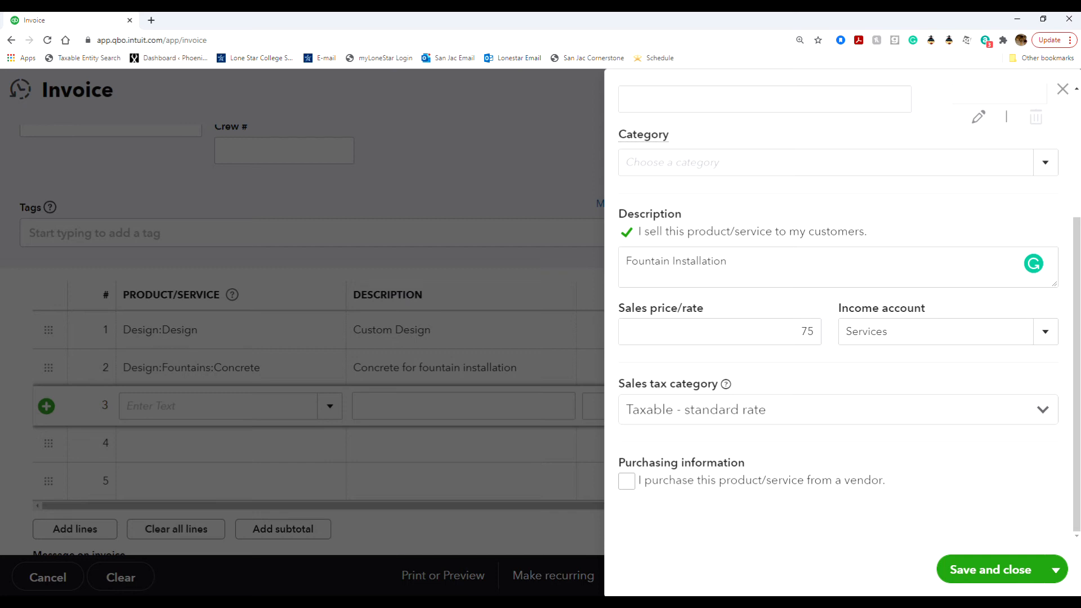
pyautogui.click(1052, 332)
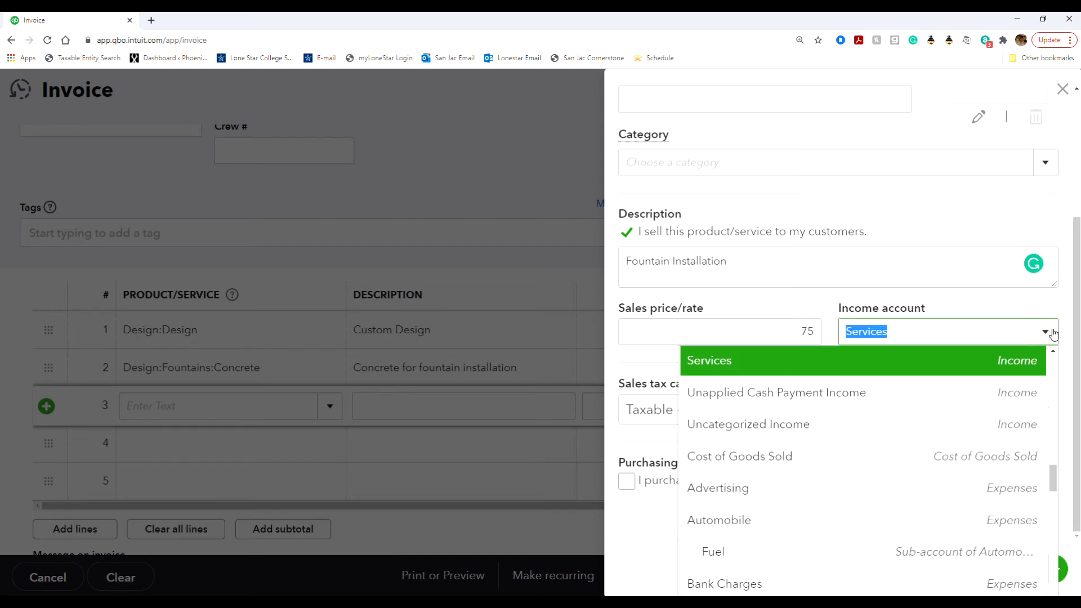
pyautogui.scroll(2, 945, 426)
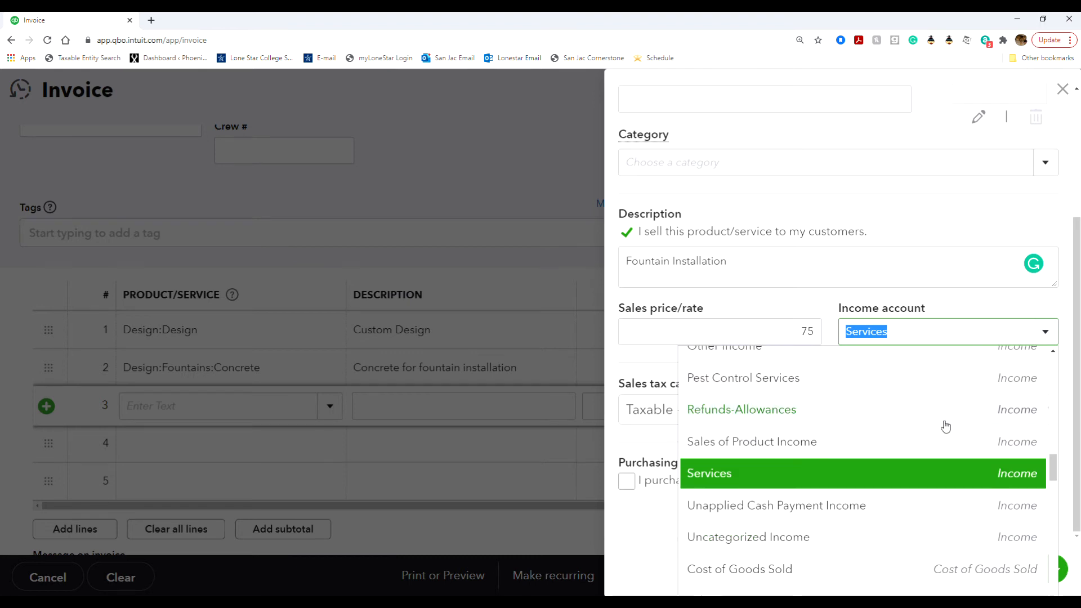
pyautogui.scroll(1, 942, 410)
pyautogui.scroll(1, 942, 409)
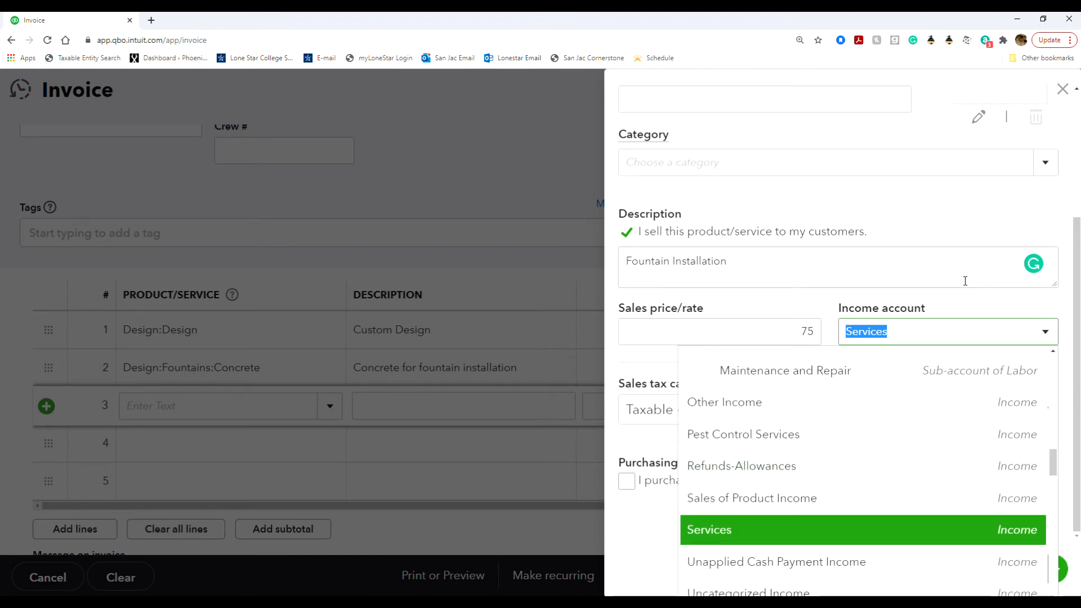
pyautogui.click(940, 305)
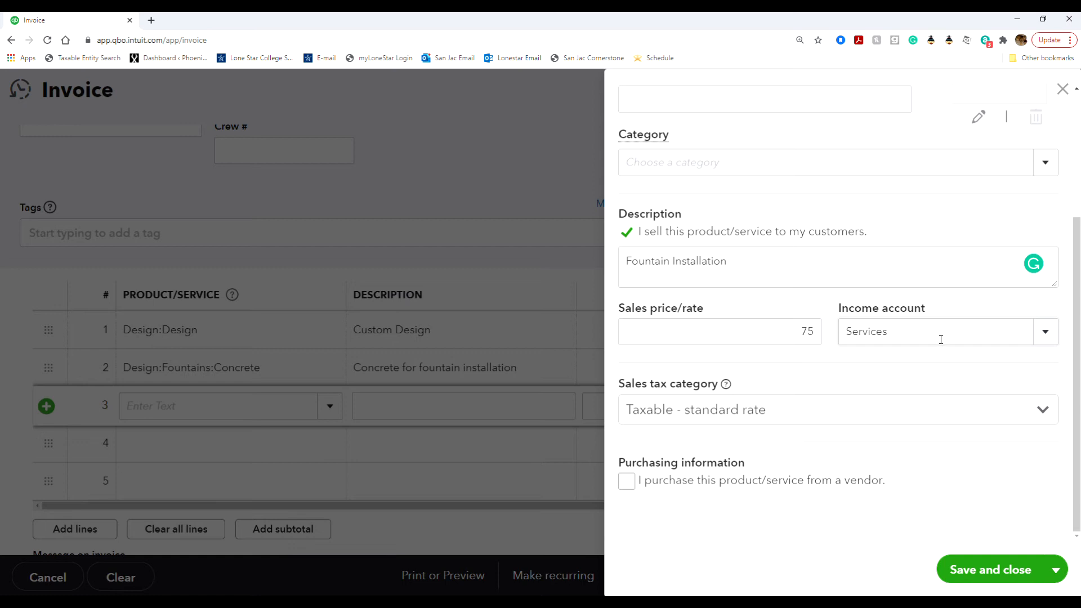
# Step: Choose Nontaxable as Fountain Installation's sales tax category
pyautogui.click(806, 414)
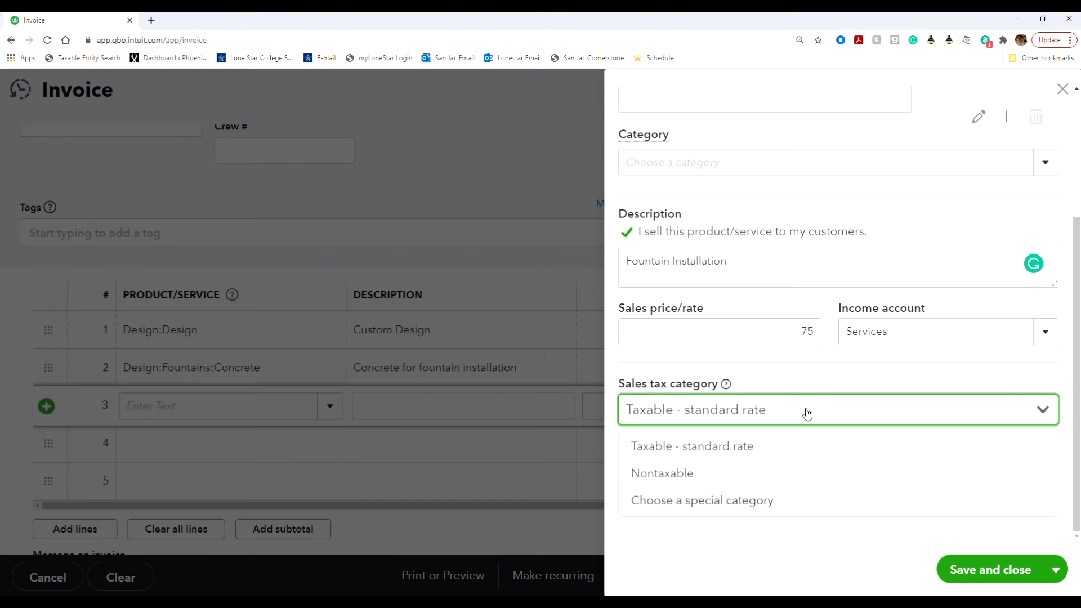
pyautogui.click(811, 471)
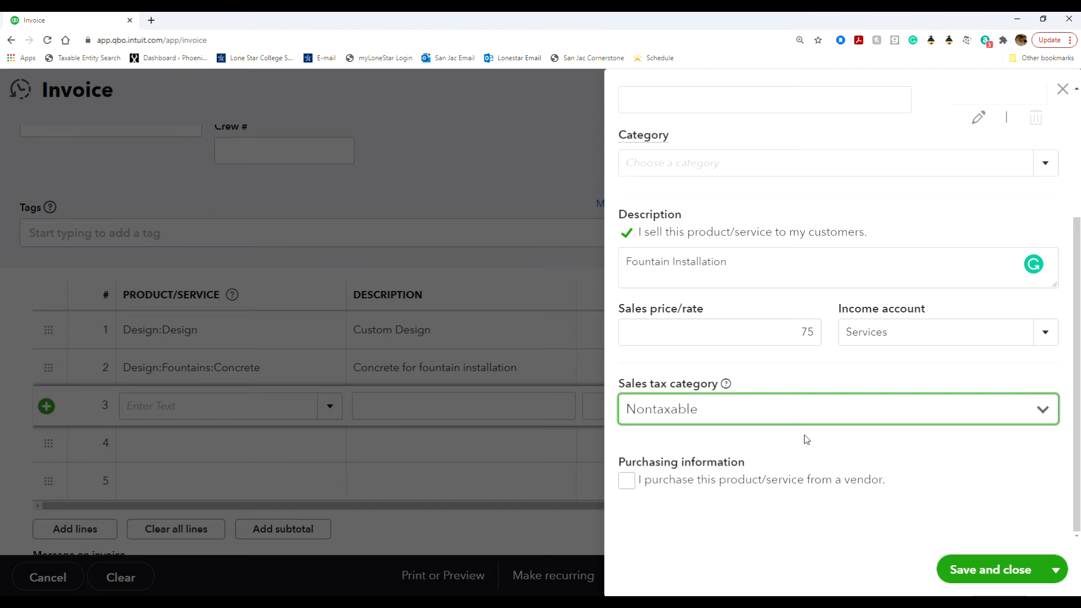
pyautogui.click(825, 410)
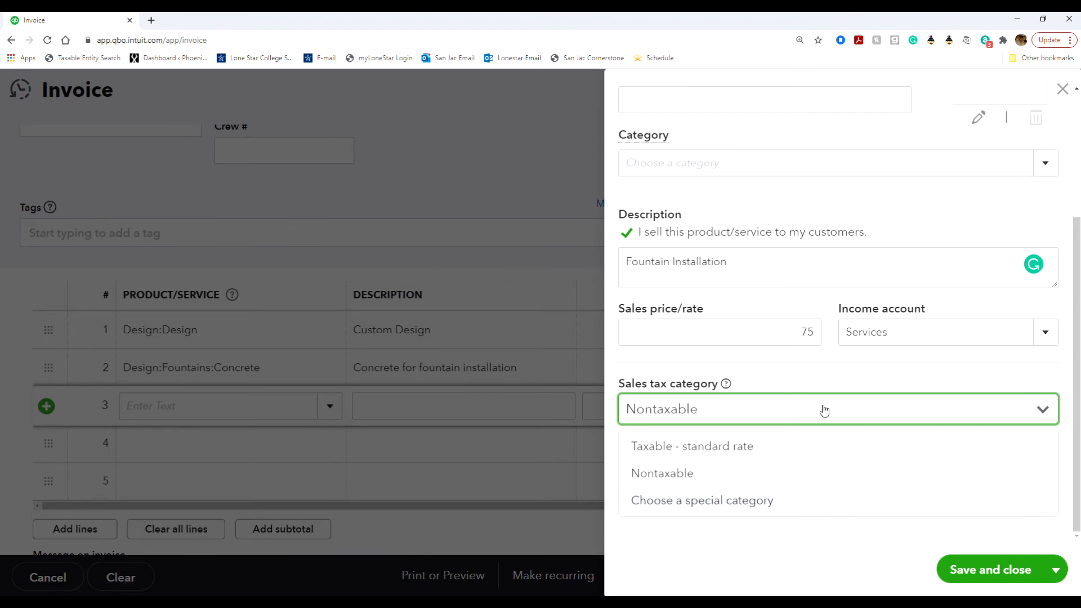
pyautogui.click(822, 410)
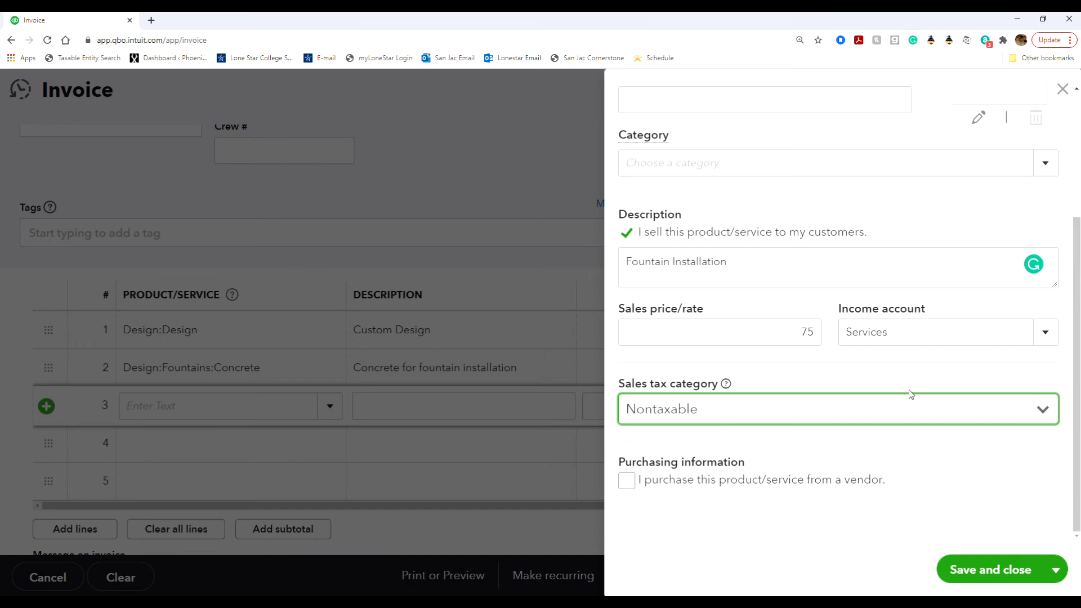
pyautogui.click(899, 416)
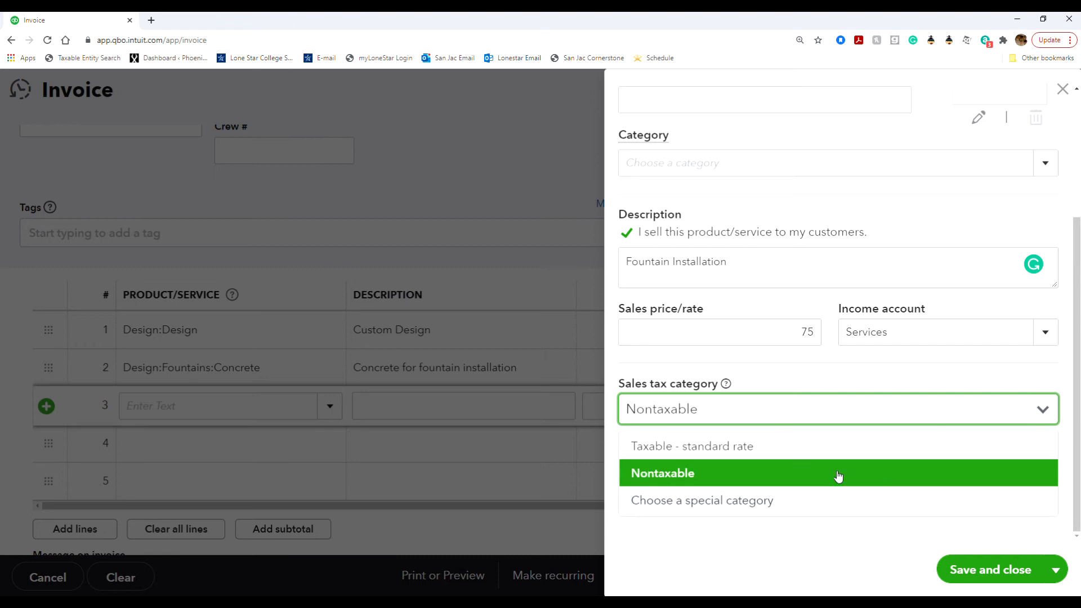
pyautogui.click(880, 405)
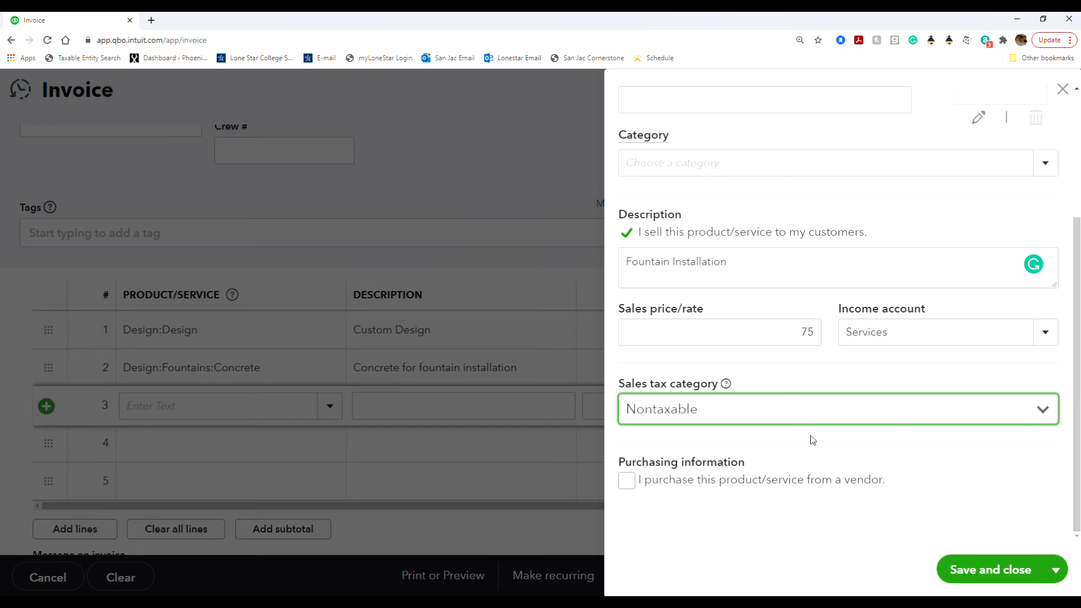
pyautogui.scroll(4, 811, 436)
pyautogui.scroll(-3, 810, 436)
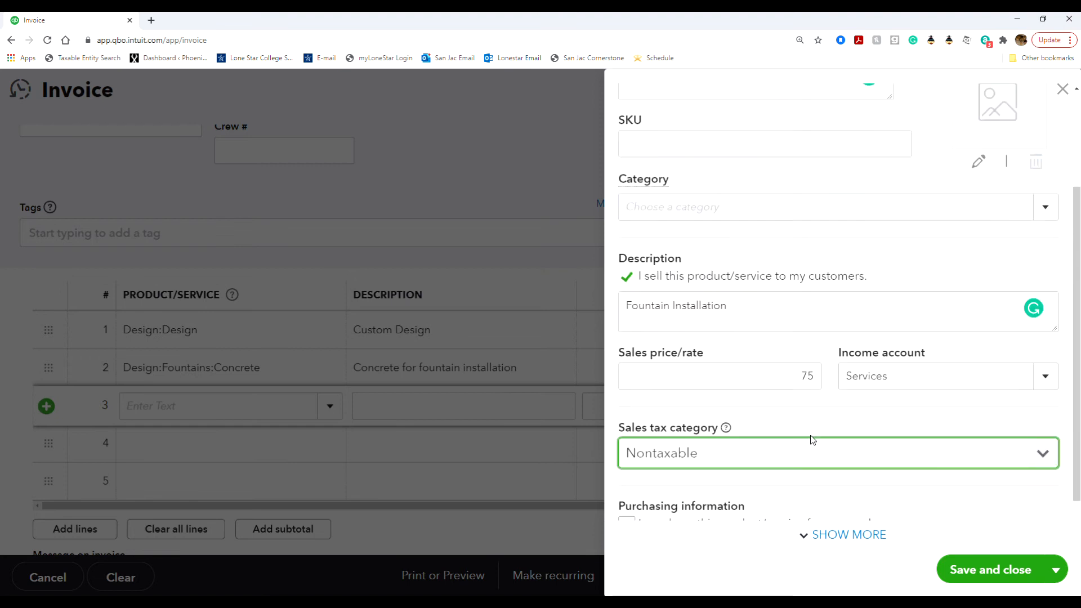
# Step: Save Fountain Installation and bill 5 at 75 on line 3 for 375.00
pyautogui.click(990, 570)
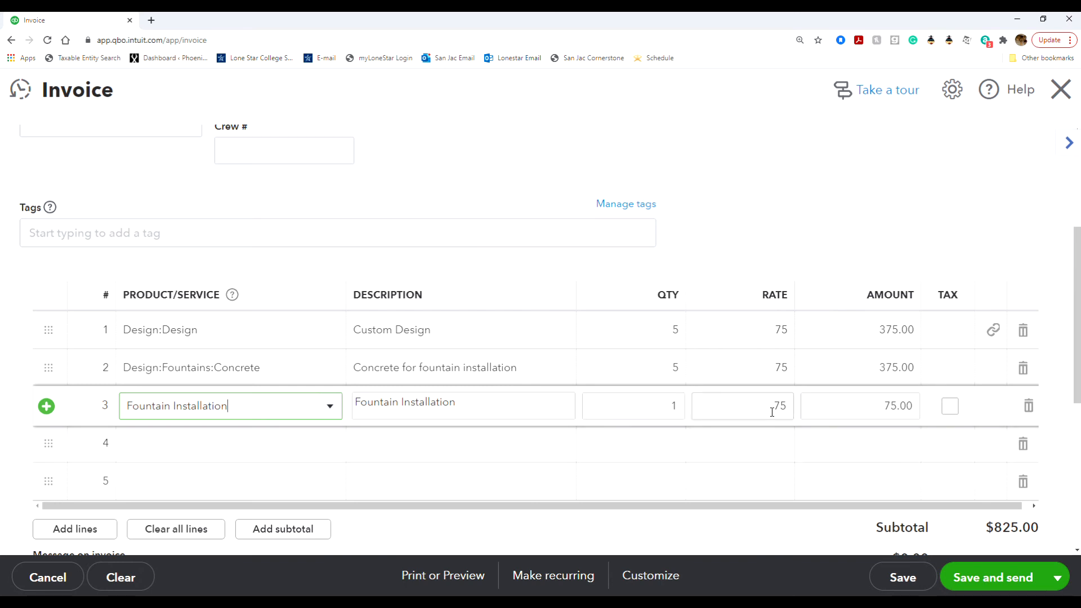
pyautogui.click(673, 403)
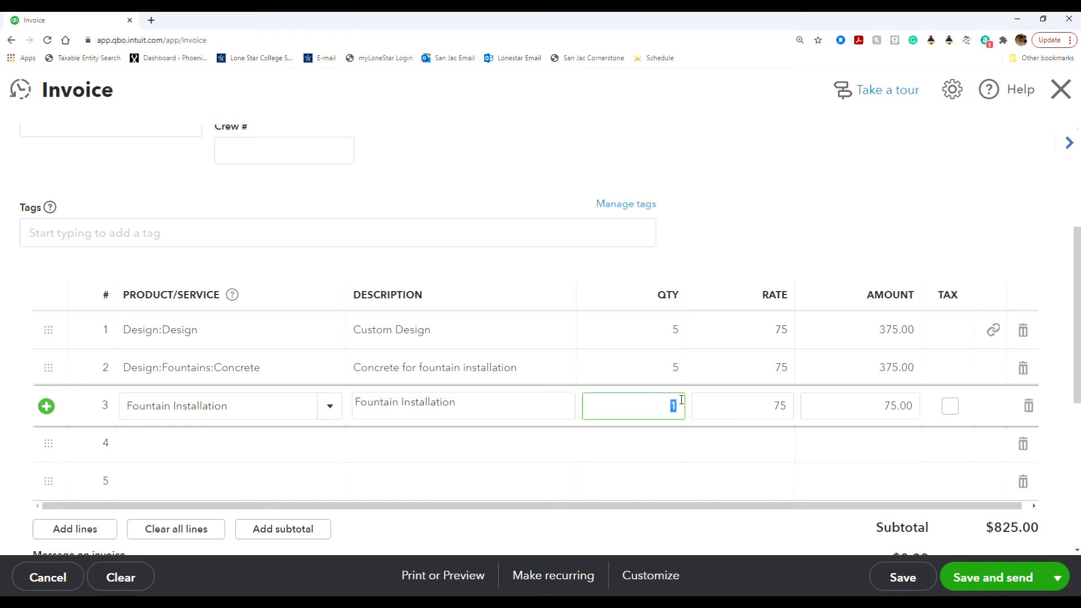
pyautogui.write('5')
pyautogui.click(828, 189)
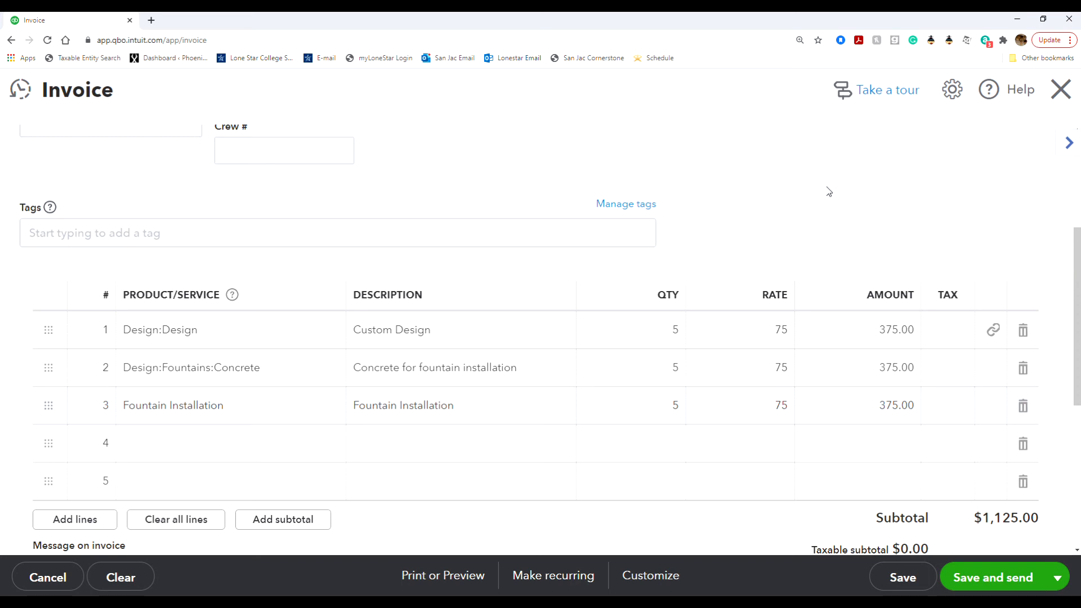
# Step: Save invoice 1038 with Save and new, leaving a blank invoice form
pyautogui.click(1057, 577)
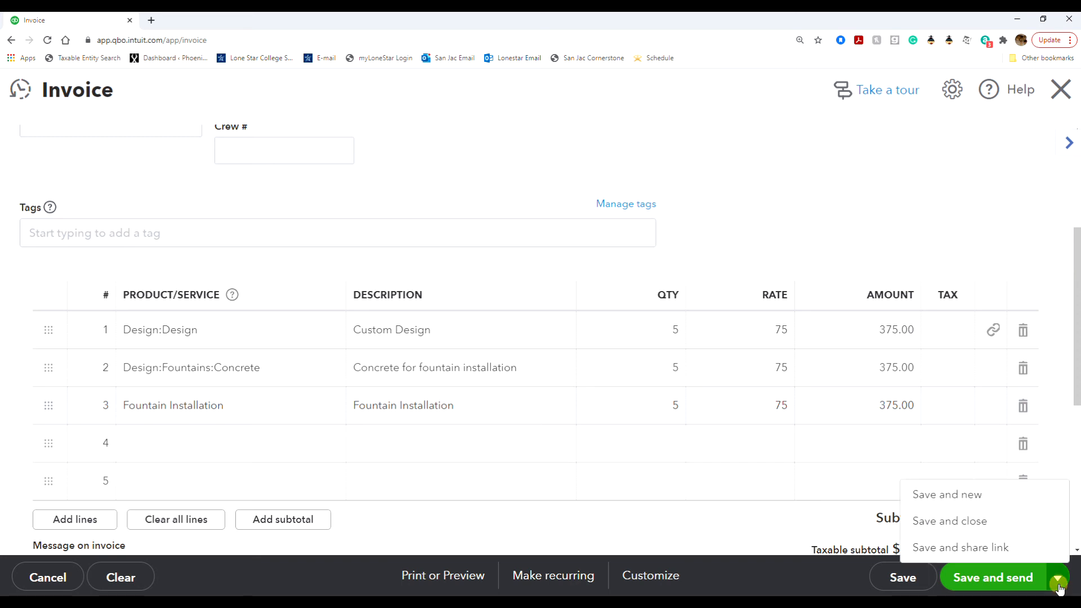
pyautogui.click(968, 499)
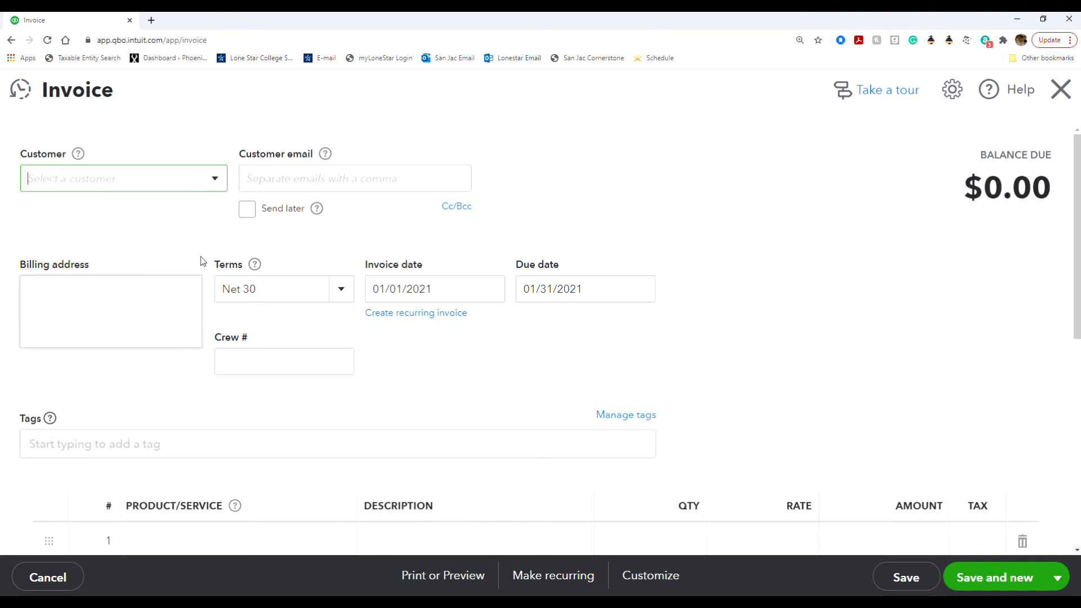
# Step: Add a new customer from the invoice's Customer list, entering their name in last, first order
pyautogui.click(214, 179)
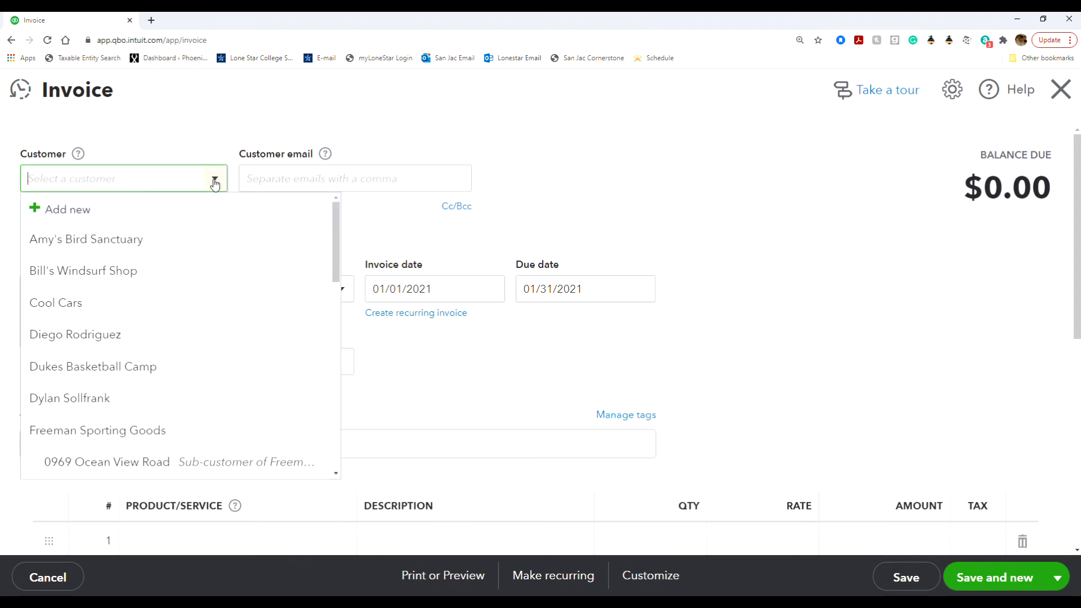
pyautogui.click(197, 212)
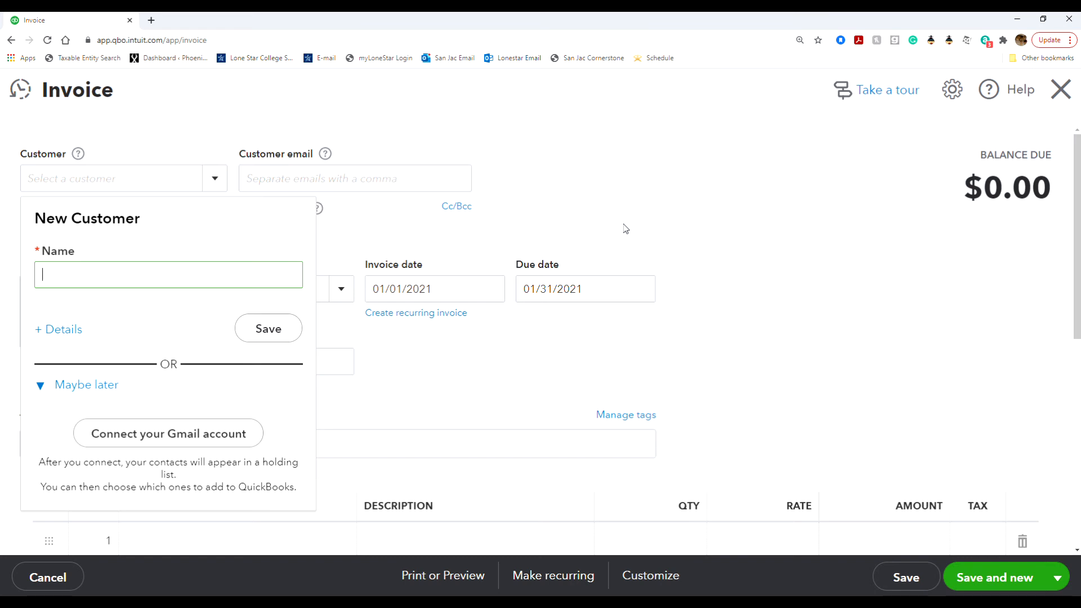
# Step: Open the full customer details form and correct the first name entry
pyautogui.click(58, 334)
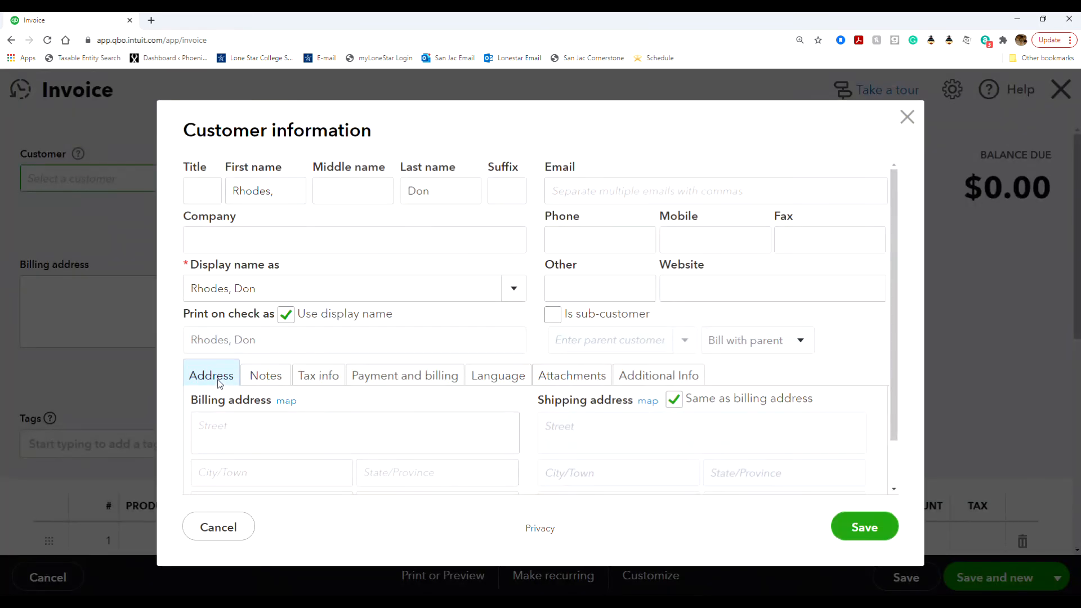
pyautogui.doubleClick(290, 198)
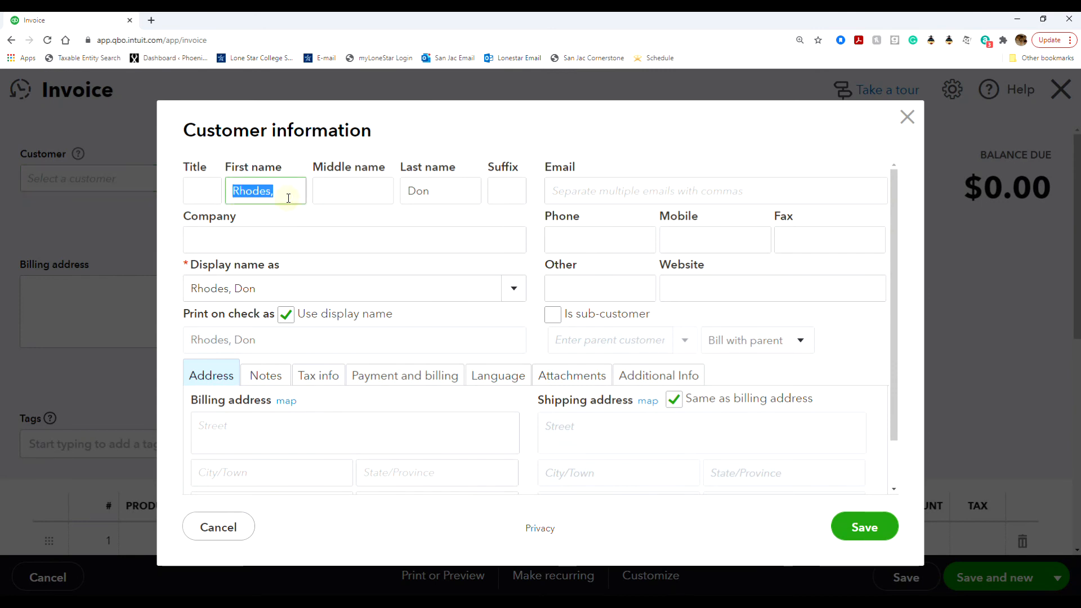
pyautogui.click(289, 195)
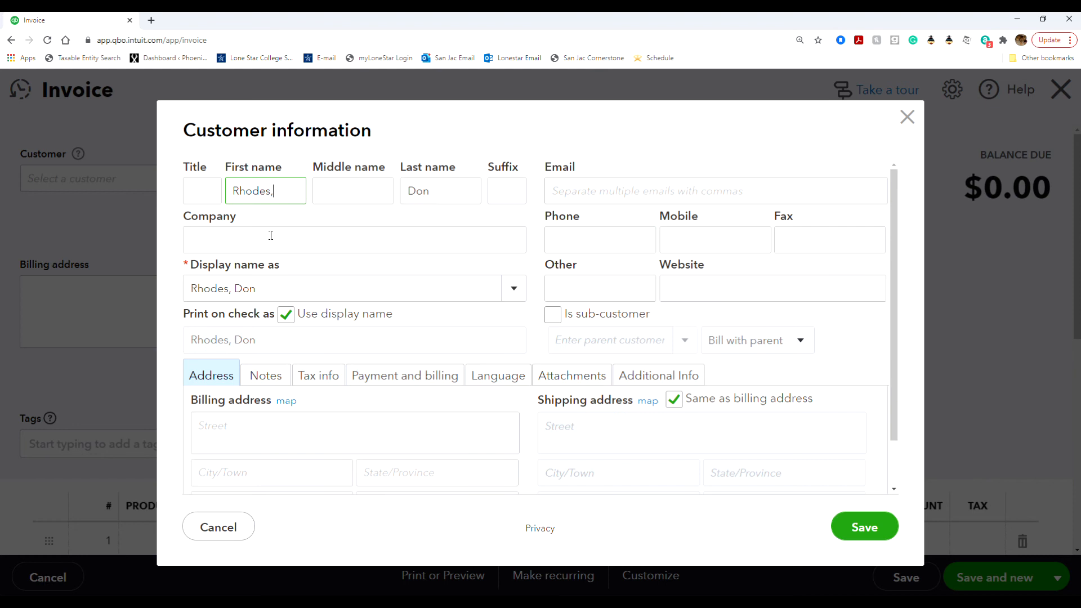
# Step: Set a separate print-on-check name with the customer's first name before the last name
pyautogui.click(286, 314)
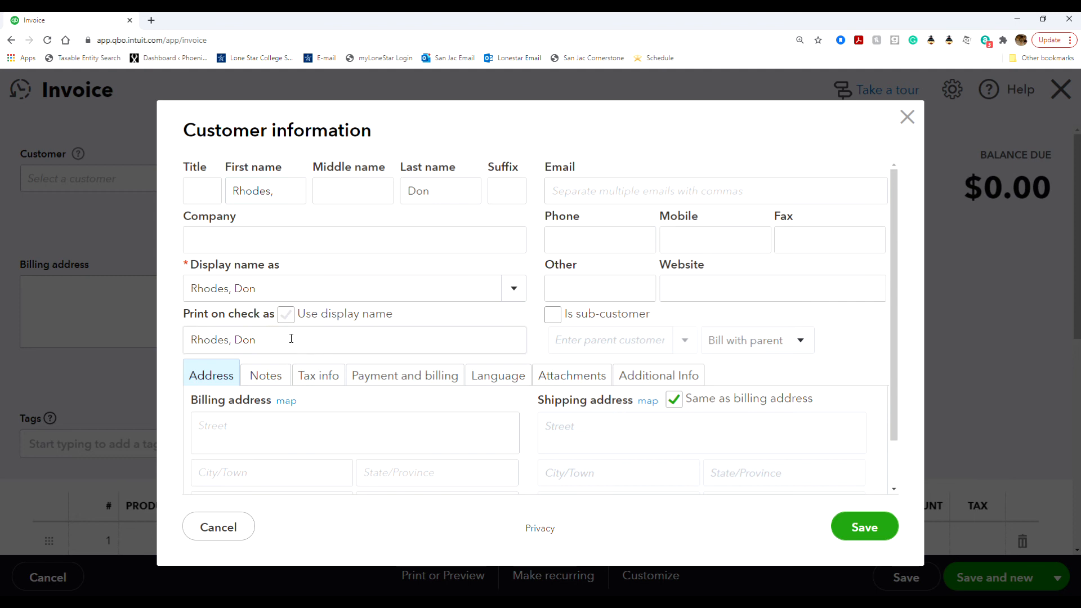
pyautogui.moveTo(291, 338); pyautogui.dragTo(189, 341)
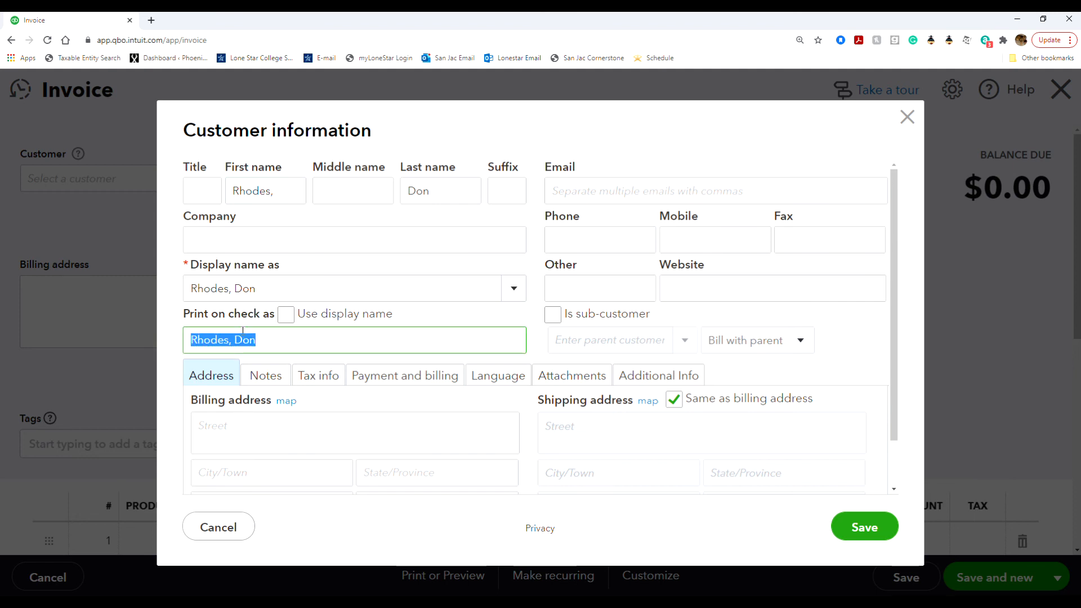
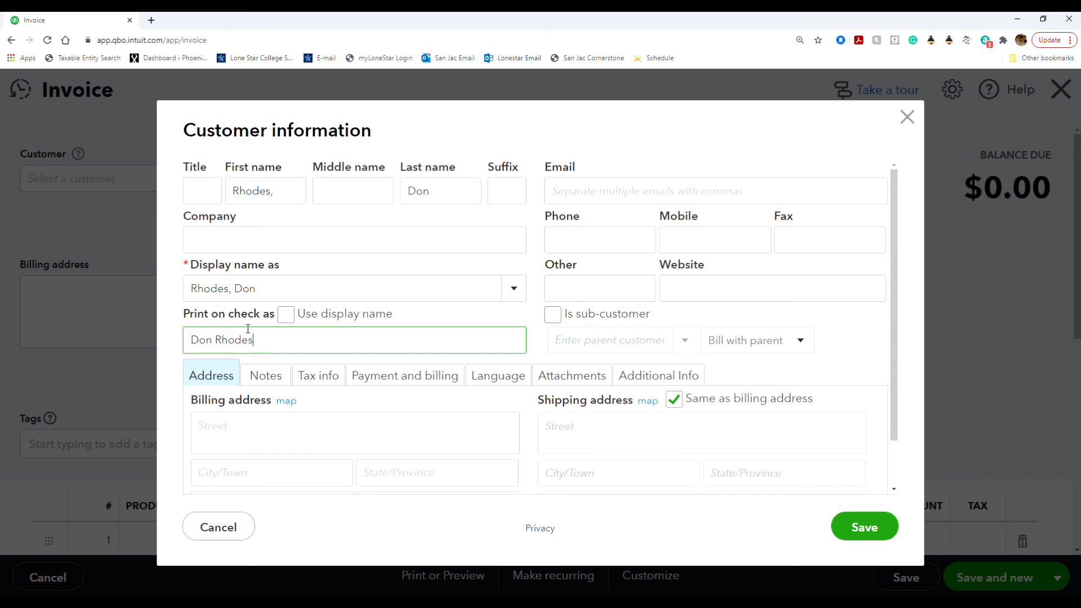
pyautogui.click(424, 315)
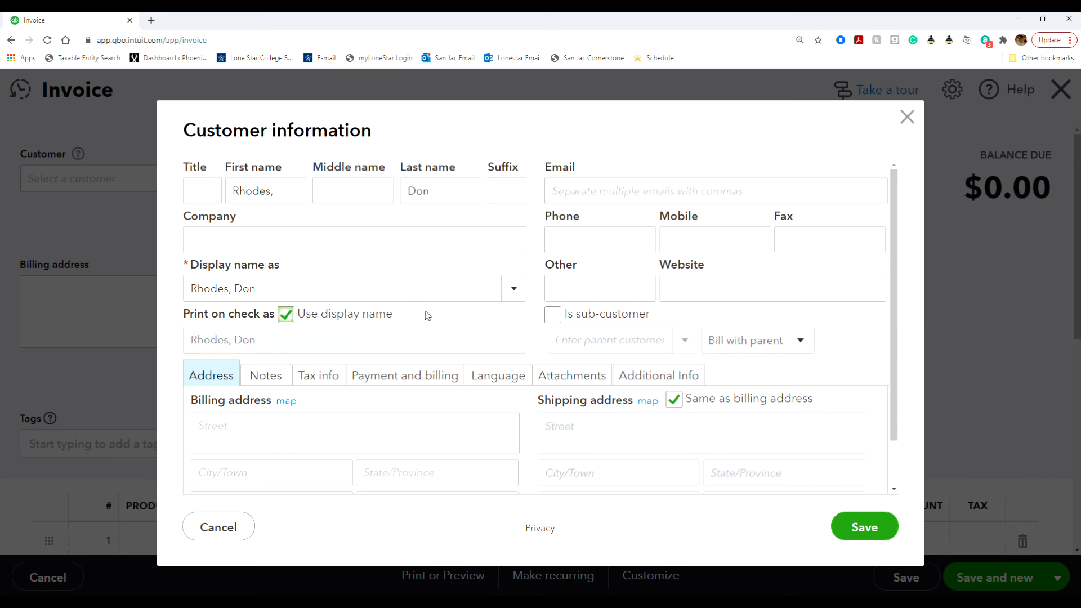
pyautogui.click(339, 314)
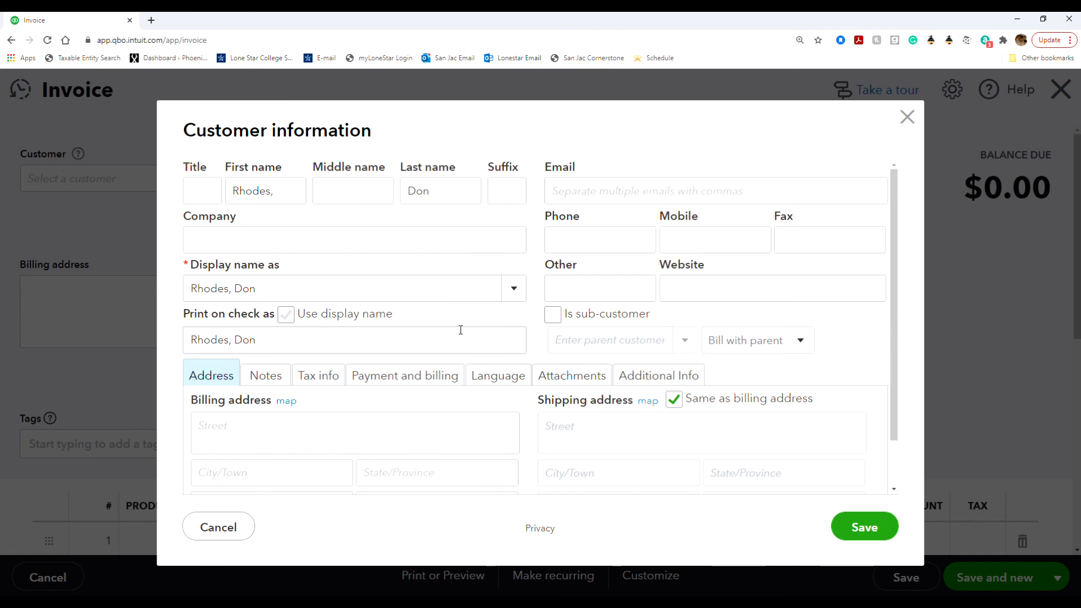
pyautogui.click(258, 339)
pyautogui.moveTo(258, 340); pyautogui.dragTo(186, 336)
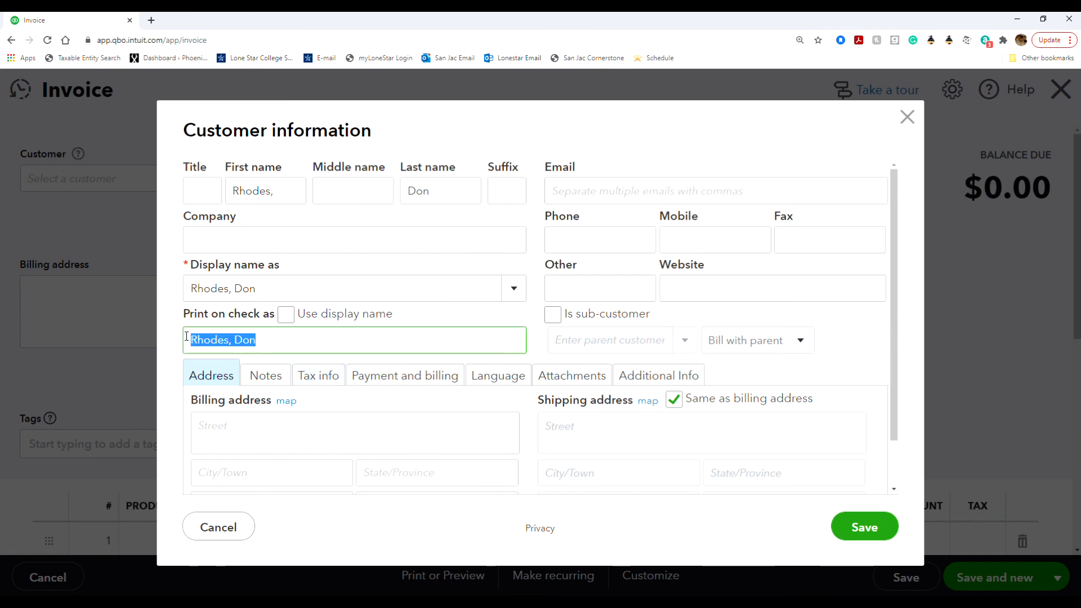
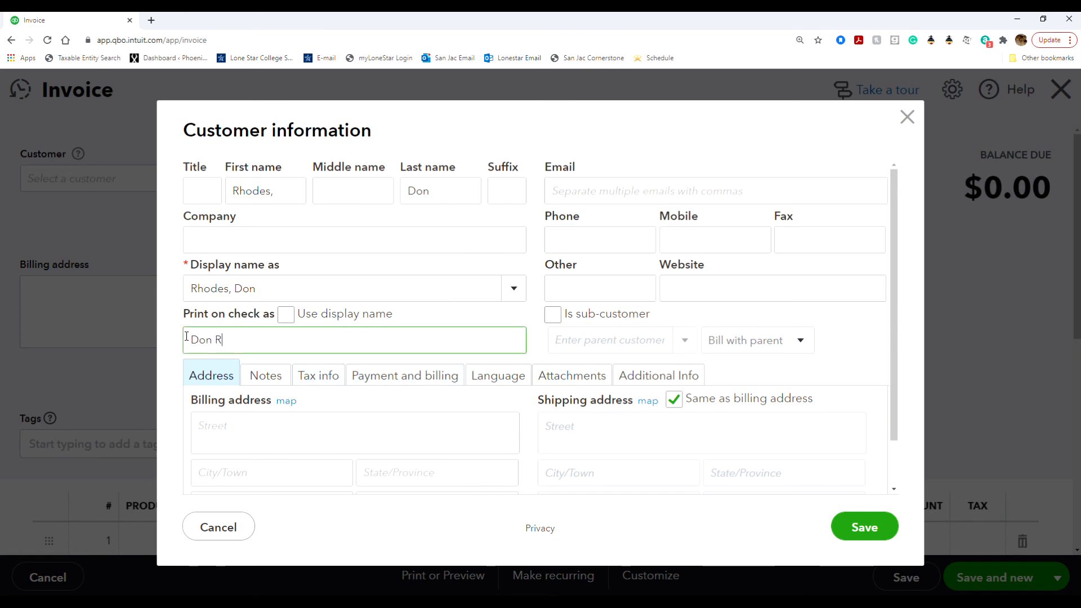
pyautogui.click(605, 154)
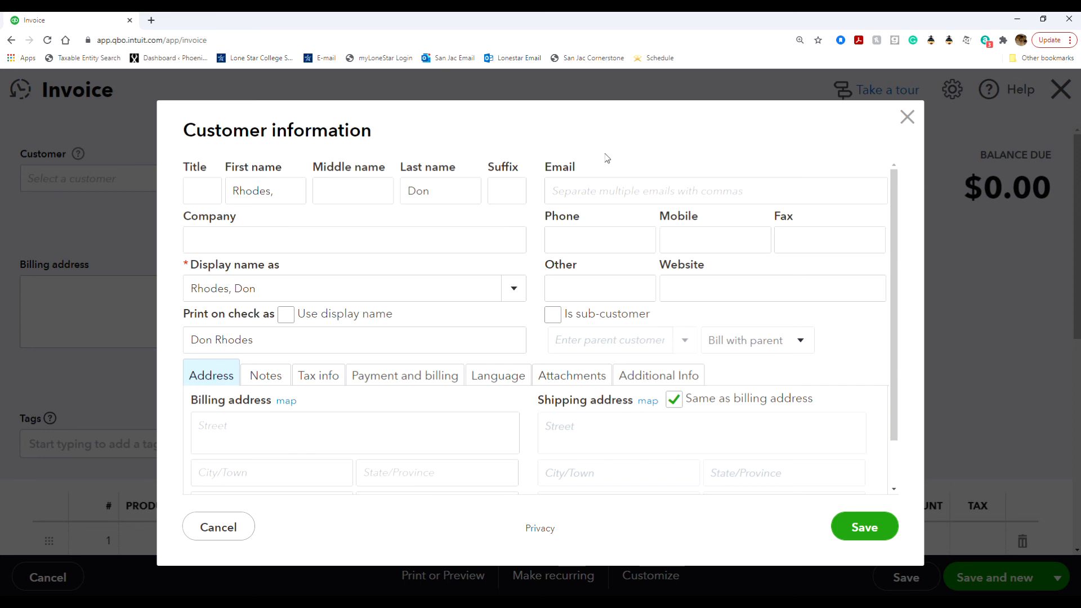
# Step: Enter the customer's e-mail address and phone number on the customer form
pyautogui.click(596, 197)
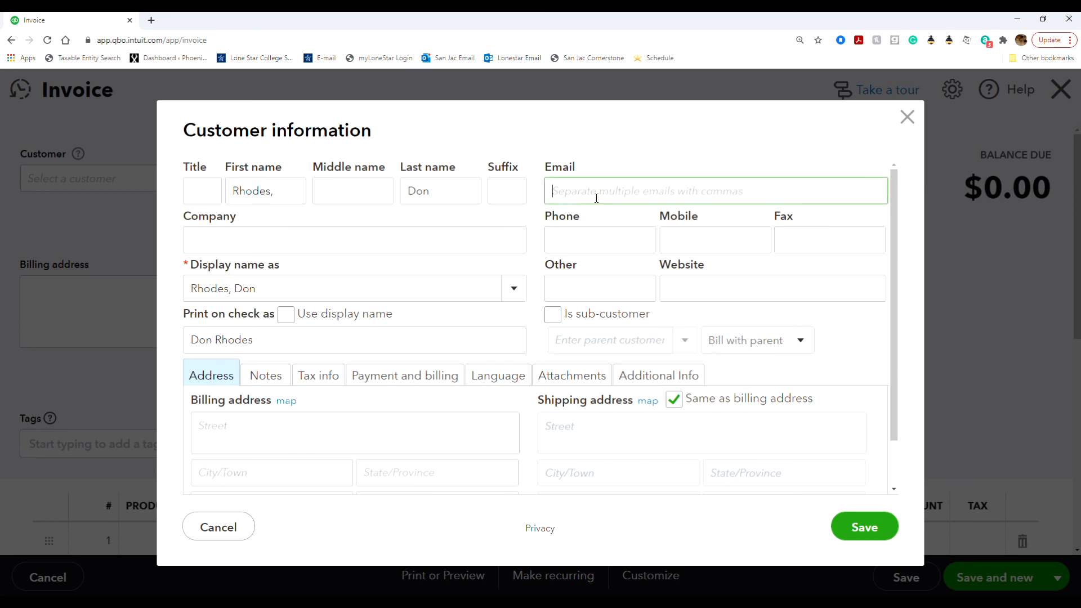
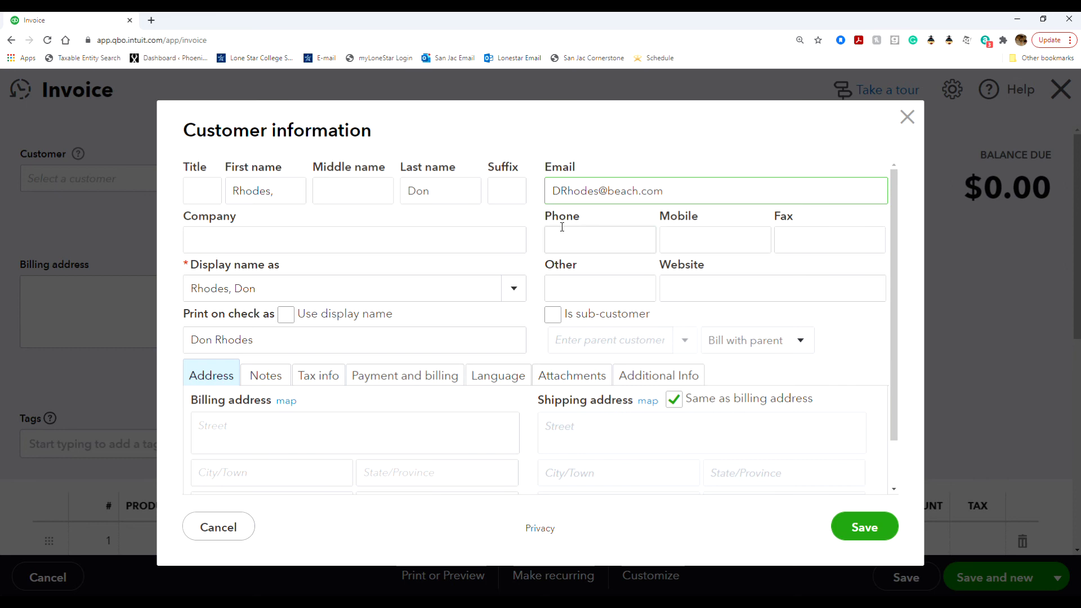
pyautogui.click(578, 242)
pyautogui.write('650555')
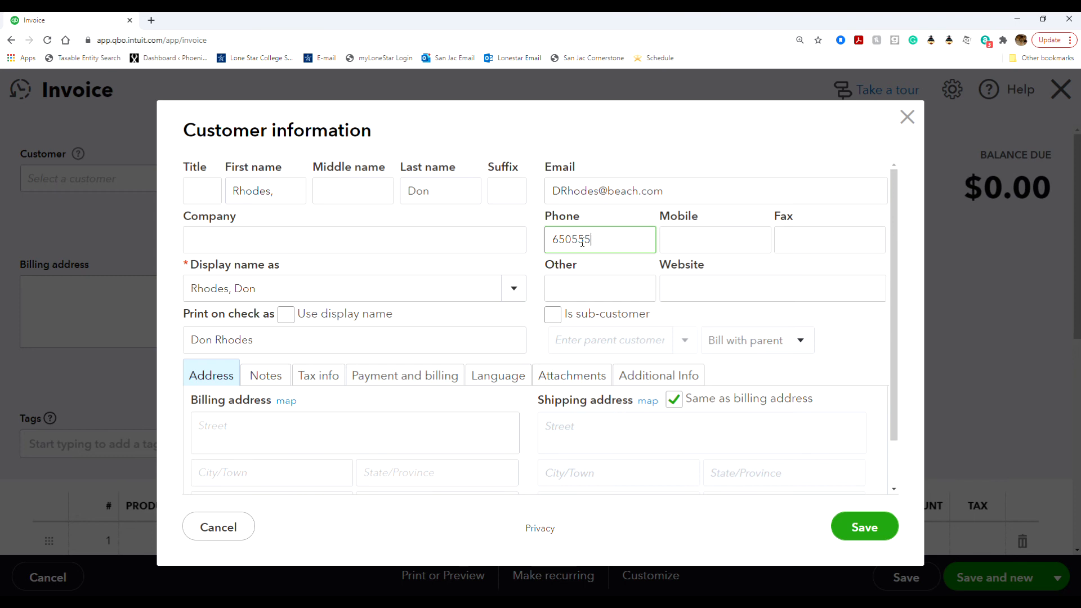
pyautogui.write('9856')
pyautogui.click(605, 263)
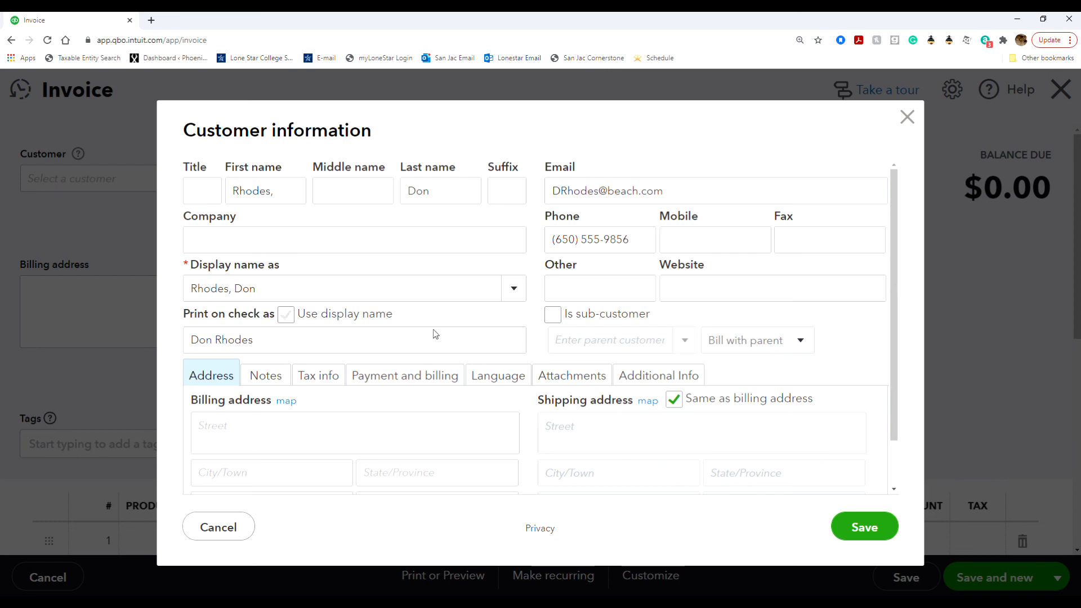
# Step: Enter the customer's billing street, city, state and ZIP code in the Billing address fields
pyautogui.click(279, 434)
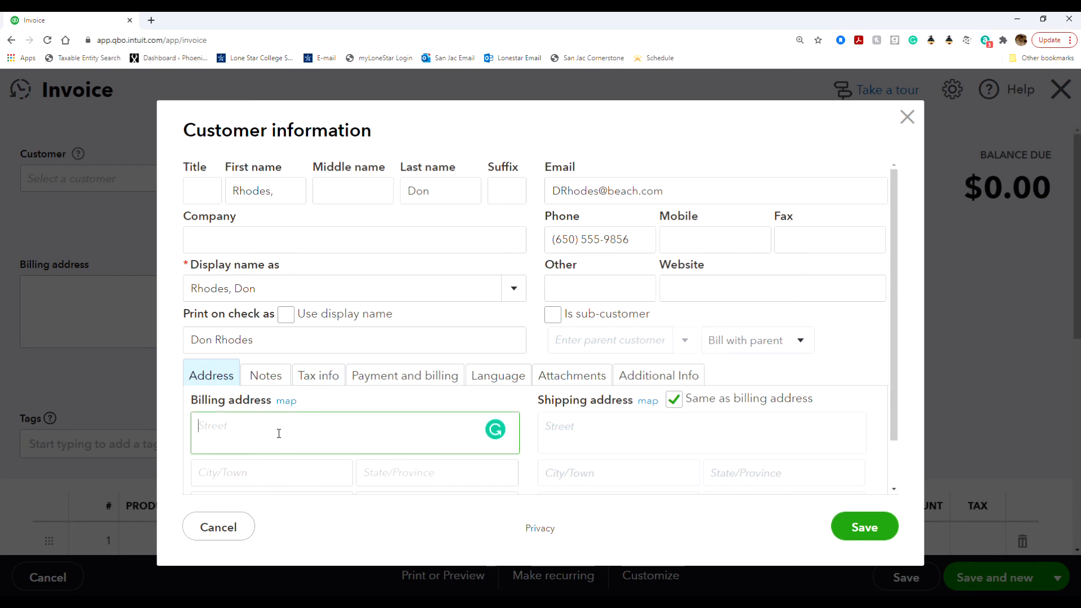
pyautogui.press('Tab')
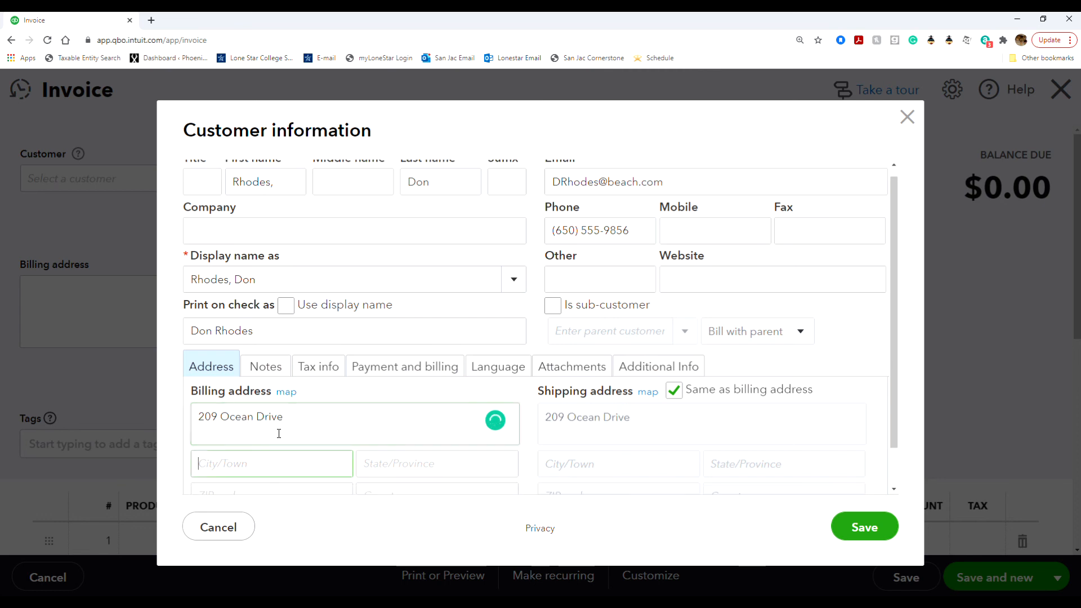
pyautogui.write('Half Mo')
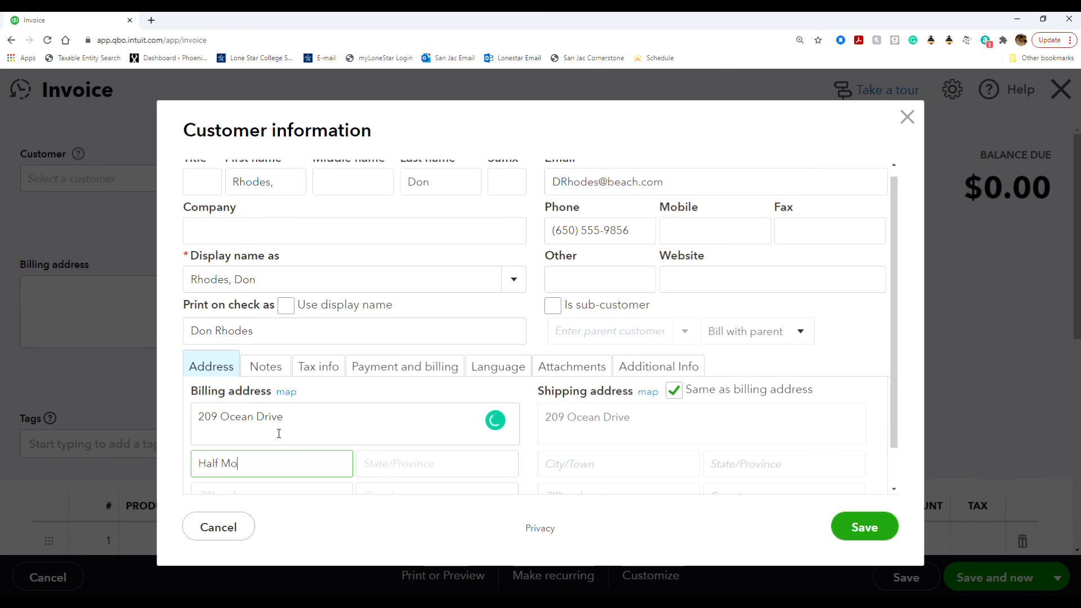
pyautogui.write('on Bay')
pyautogui.press('Tab')
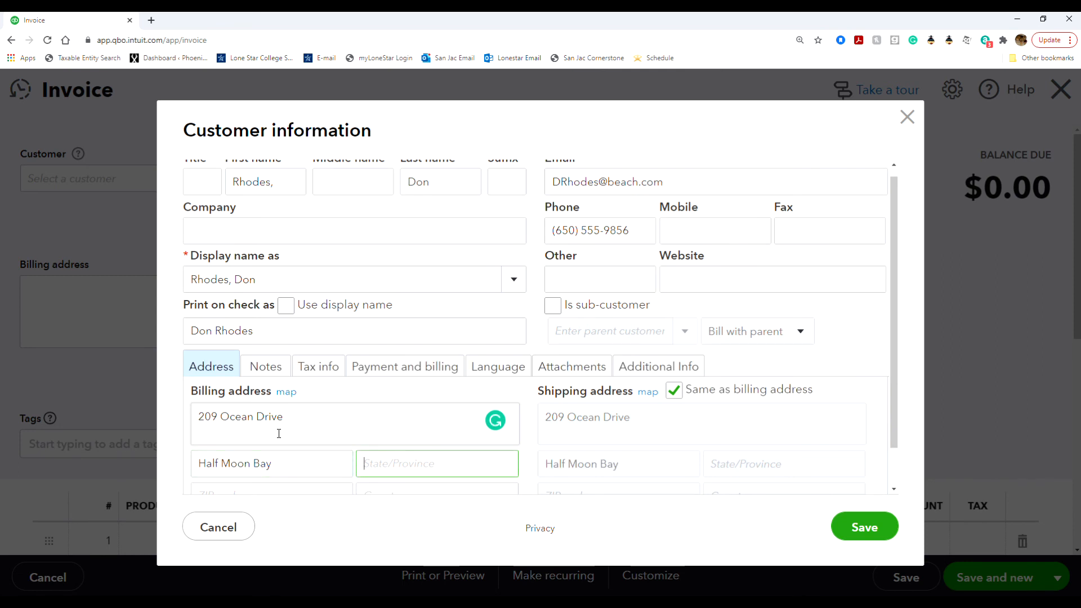
pyautogui.write('CA')
pyautogui.press('Tab')
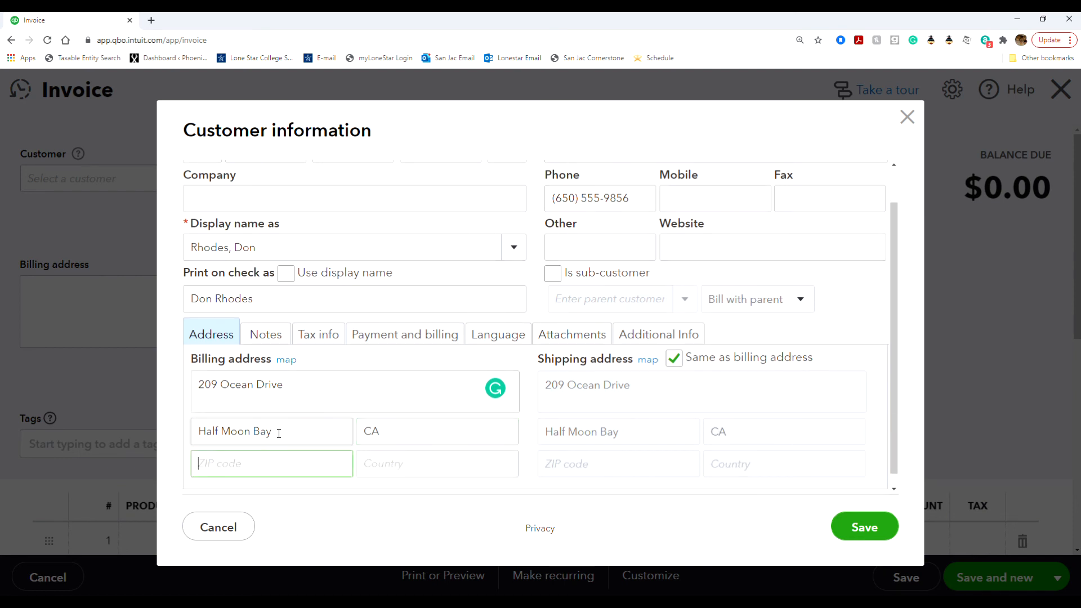
pyautogui.write('94019')
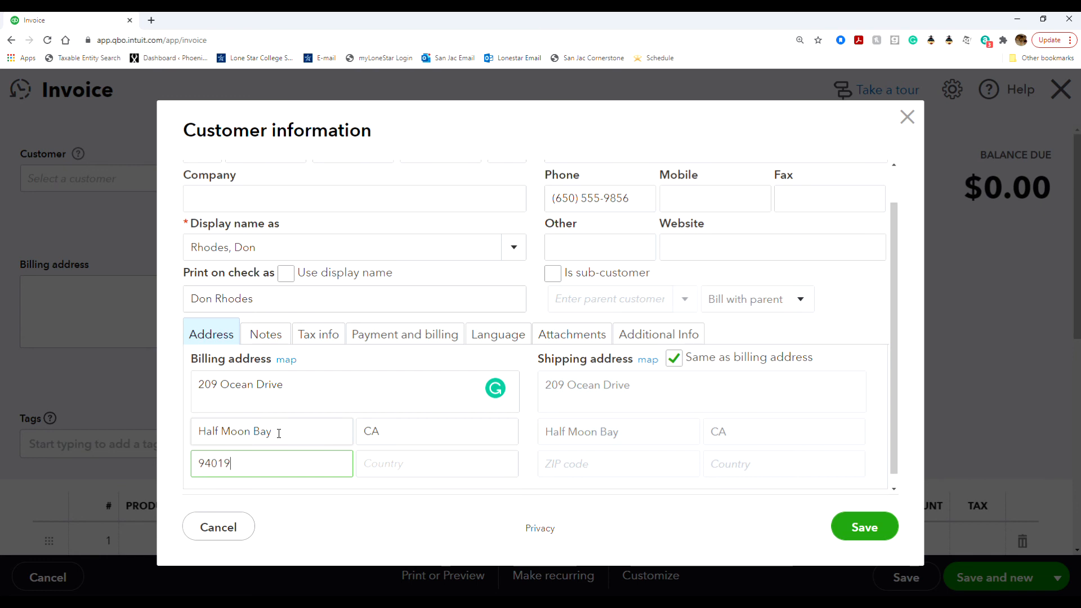
pyautogui.press('Tab')
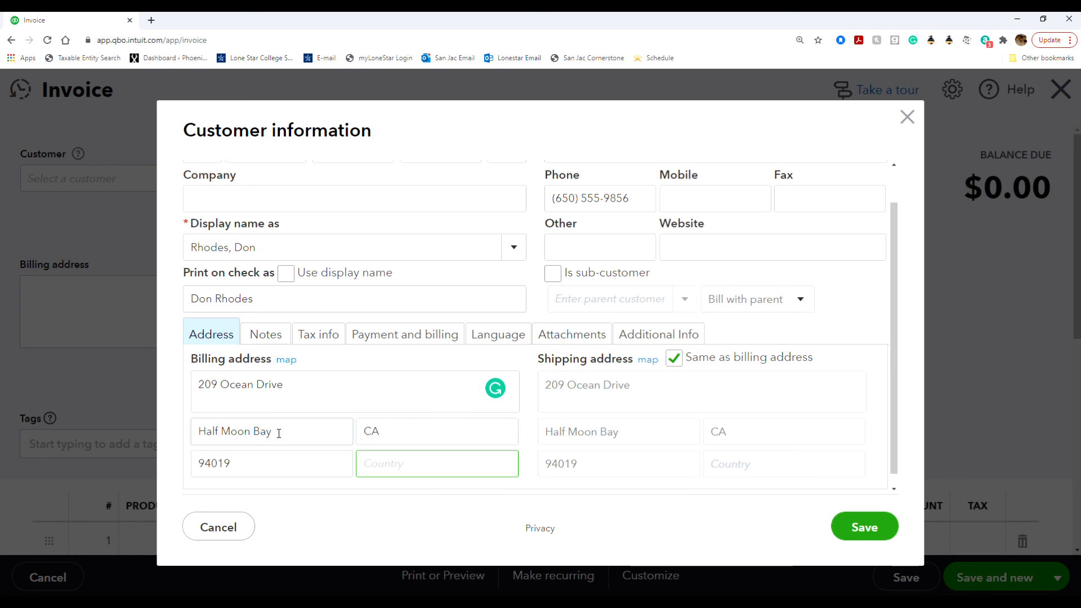
# Step: Browse the customer form's detail sections, returning to Payment and billing
pyautogui.click(431, 345)
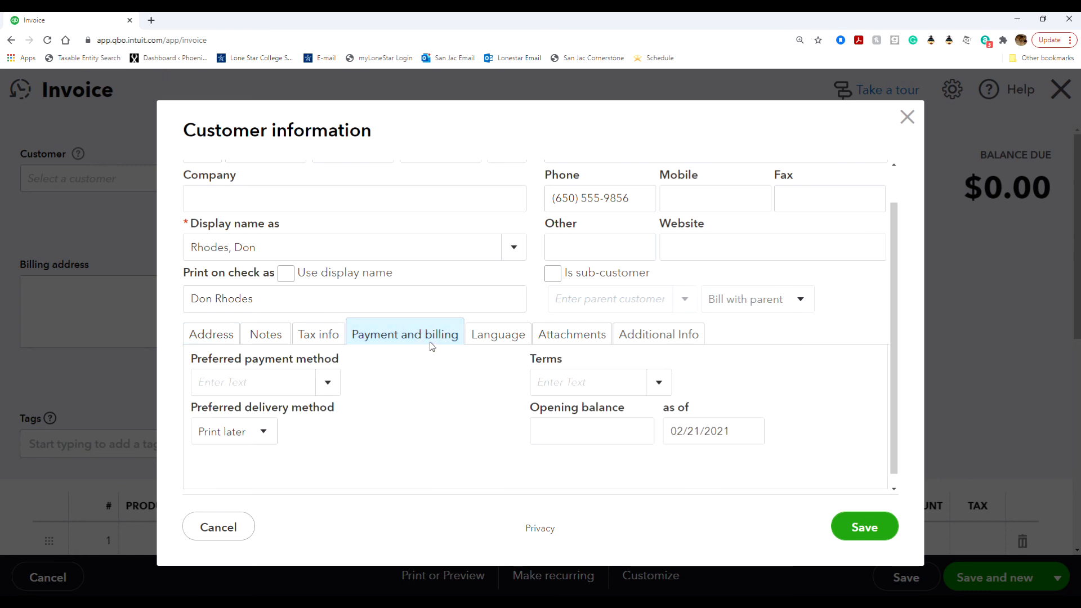
pyautogui.click(281, 337)
pyautogui.click(307, 336)
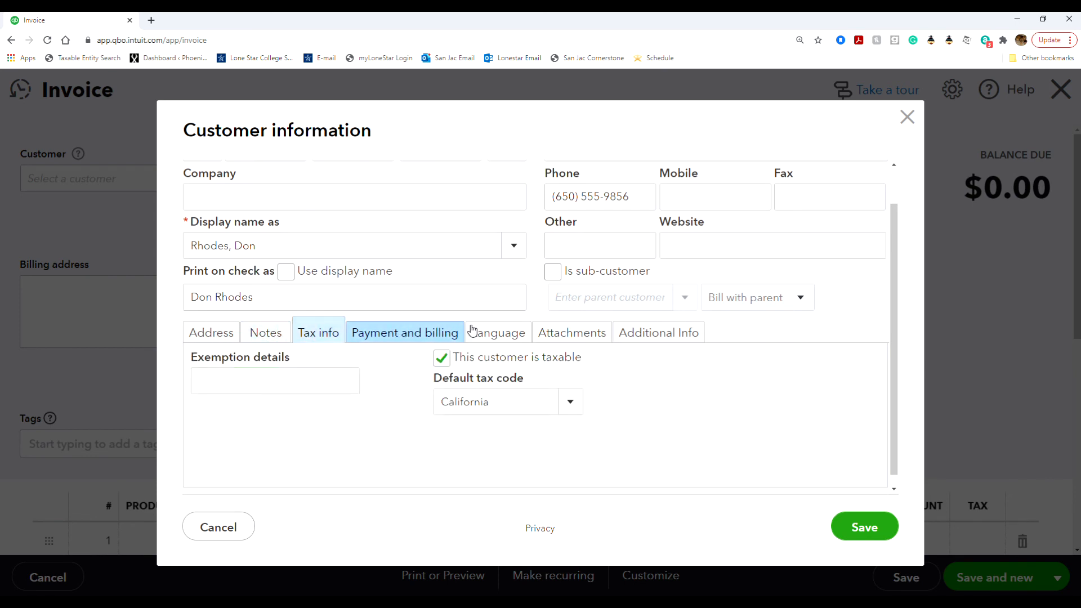
pyautogui.click(493, 333)
pyautogui.click(567, 332)
pyautogui.click(657, 333)
pyautogui.click(379, 338)
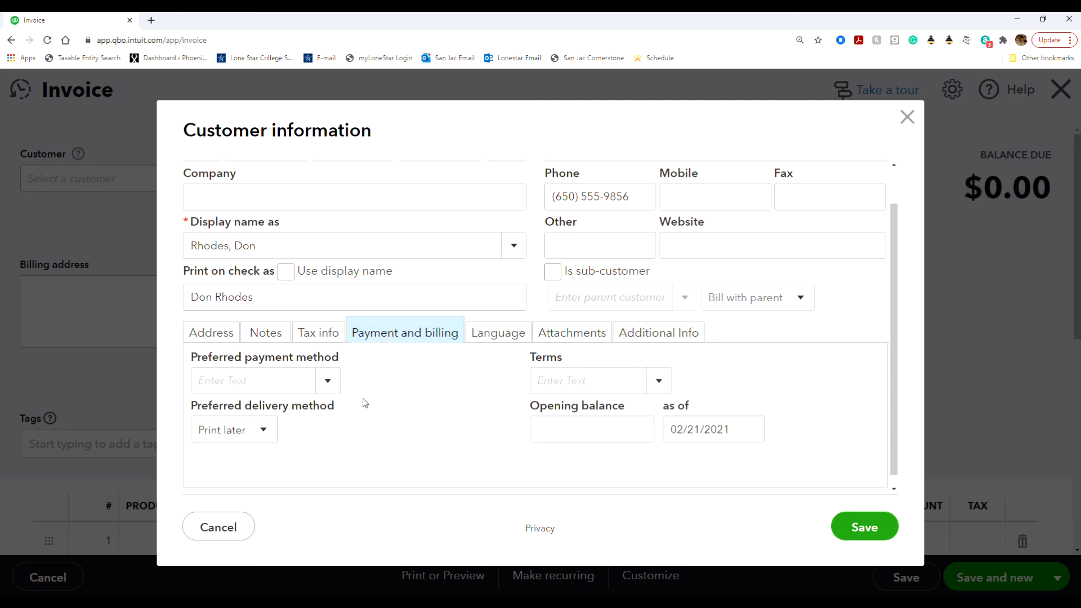
# Step: Set payment method Check, terms Net 30, delivery None, and save the customer
pyautogui.click(316, 380)
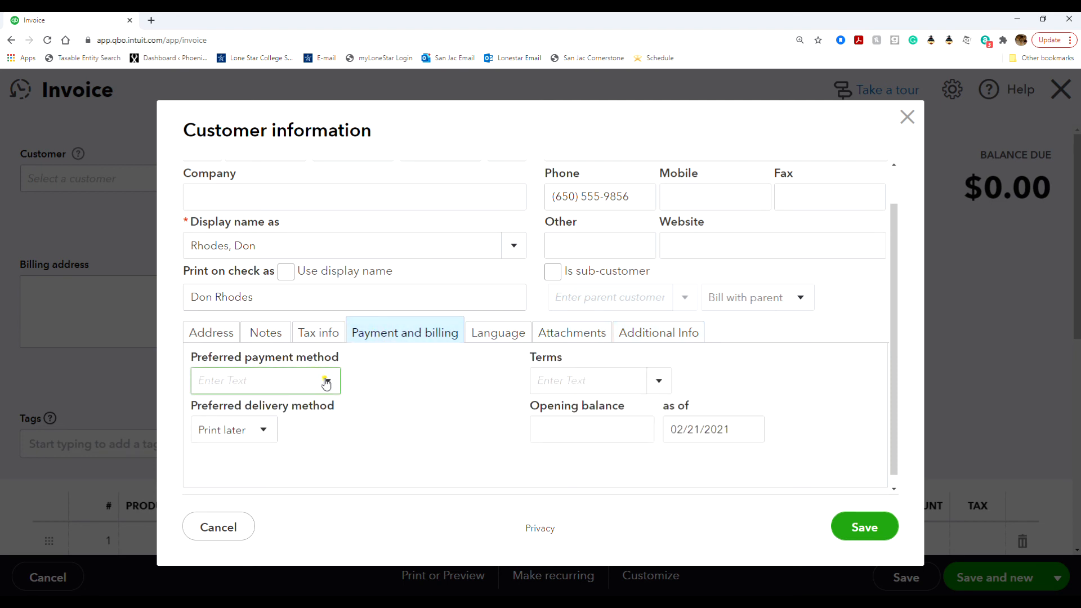
pyautogui.click(327, 380)
pyautogui.click(271, 232)
pyautogui.click(660, 381)
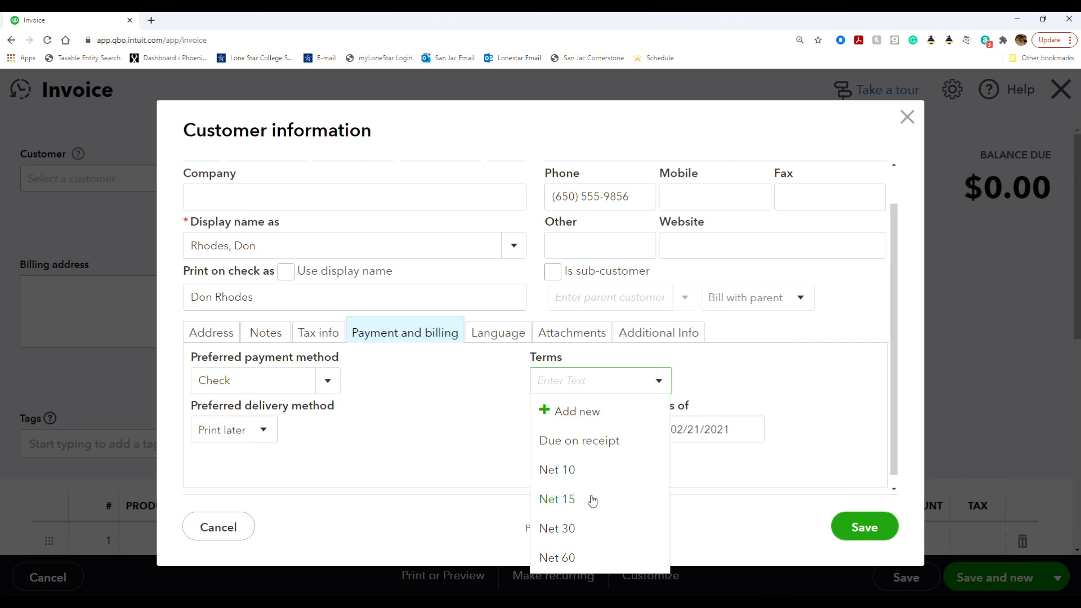
pyautogui.click(594, 525)
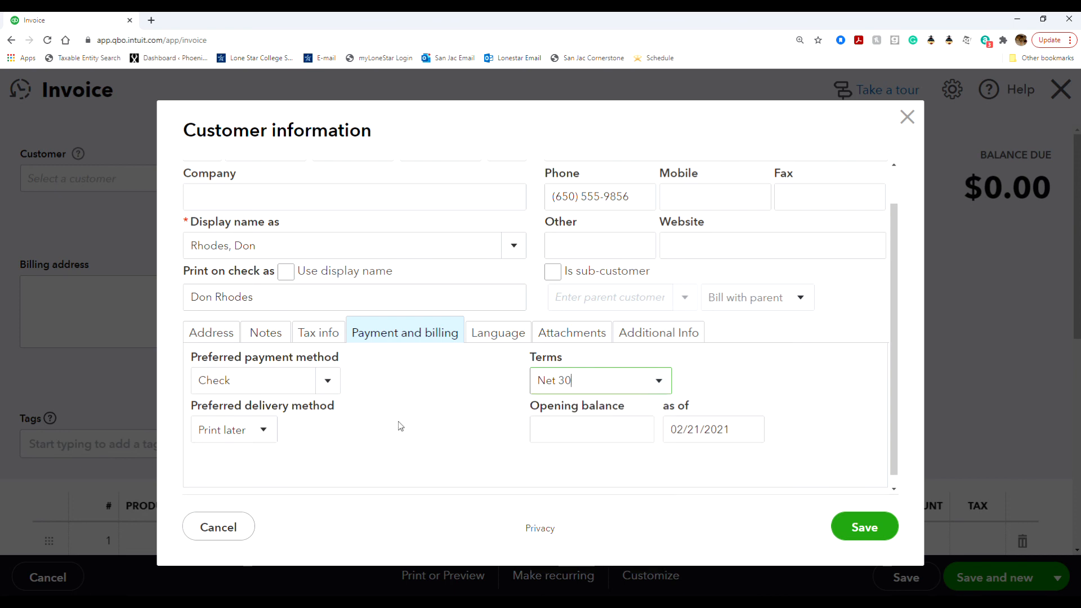
pyautogui.click(263, 433)
pyautogui.click(241, 509)
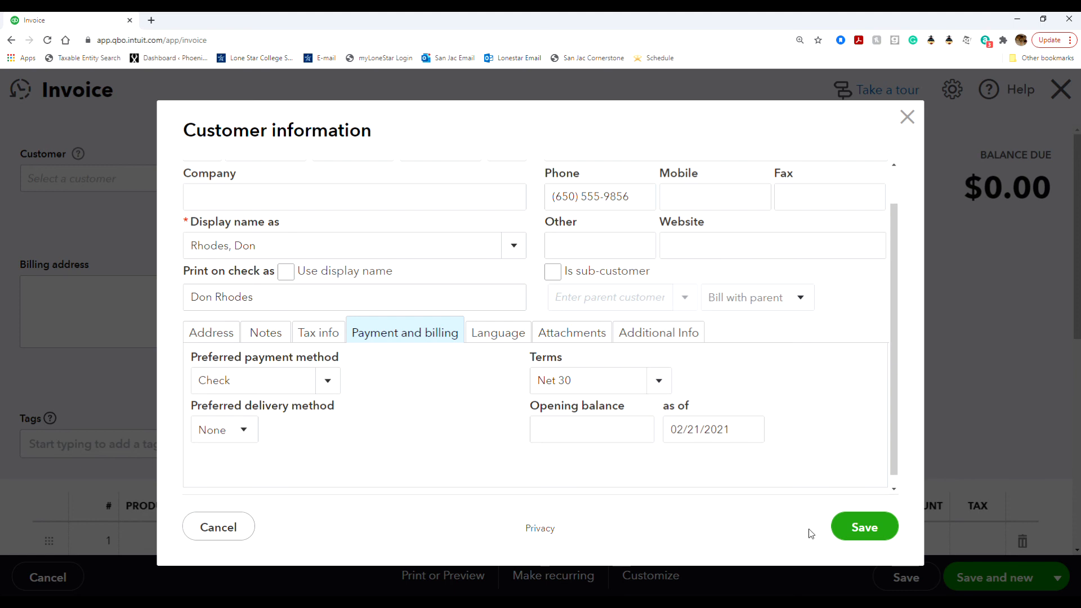
pyautogui.click(857, 528)
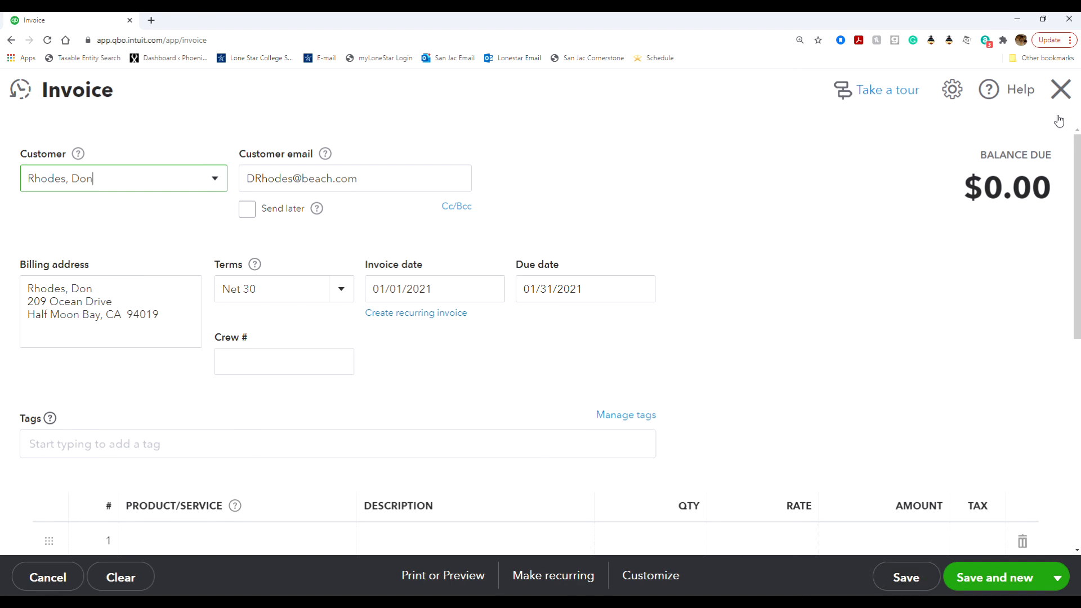
# Step: Close the unfinished invoice and confirm leaving without saving
pyautogui.click(1059, 90)
pyautogui.click(642, 360)
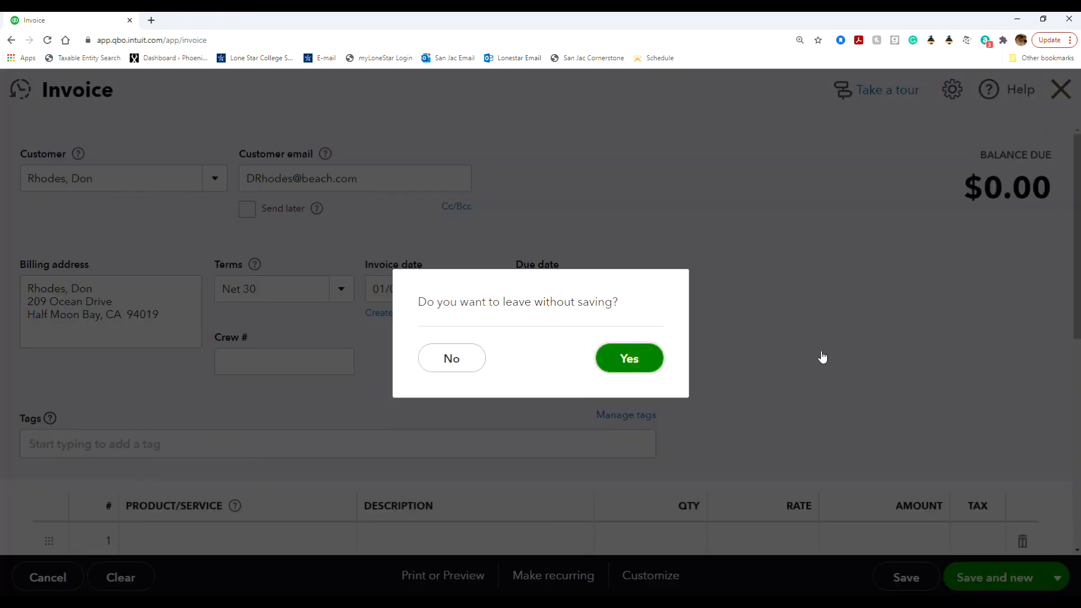
# Step: Open the Customers list, search by the new customer's last name, and open their record
pyautogui.moveTo(116, 306)
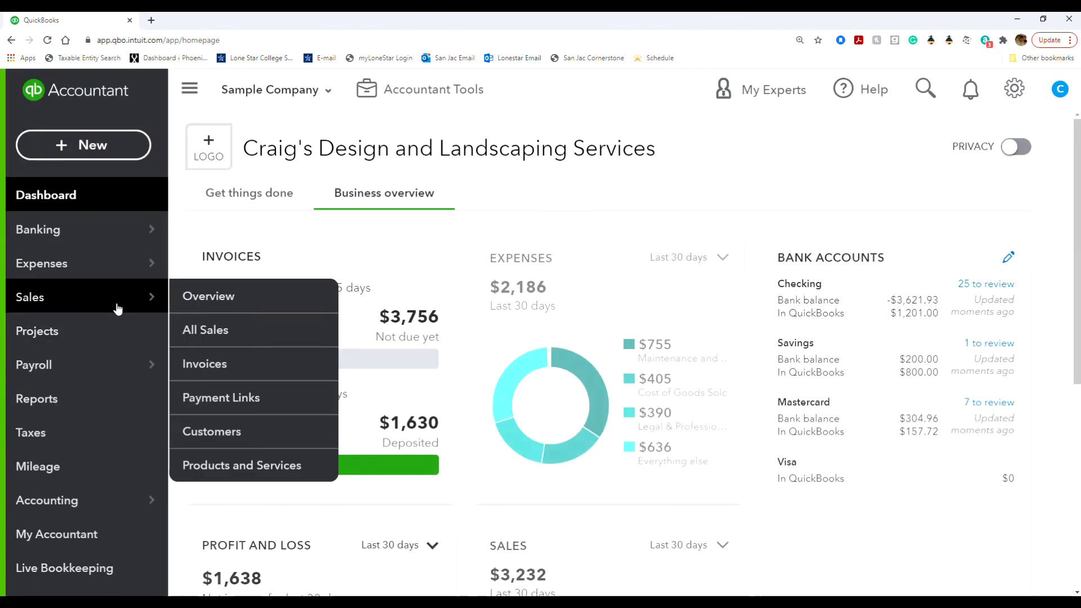
pyautogui.click(251, 436)
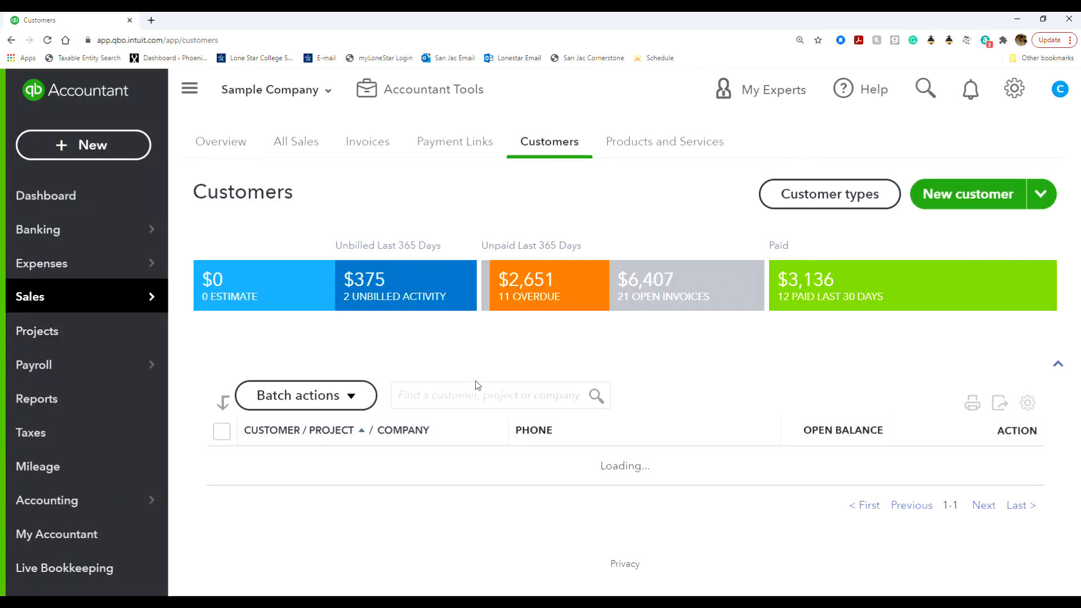
pyautogui.scroll(-3, 455, 477)
pyautogui.scroll(-5, 457, 481)
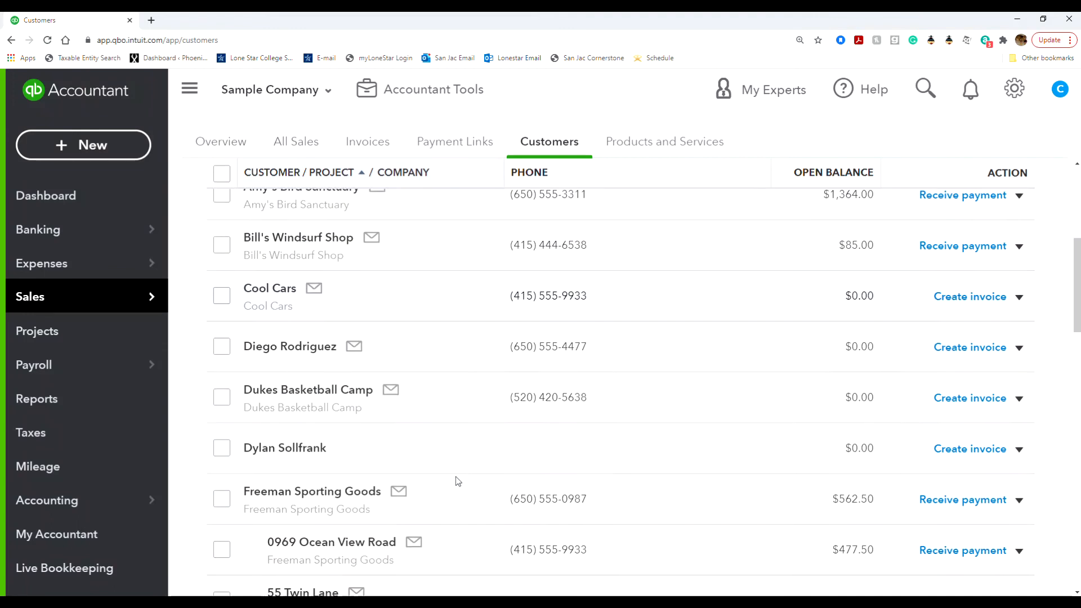
pyautogui.scroll(-3, 458, 481)
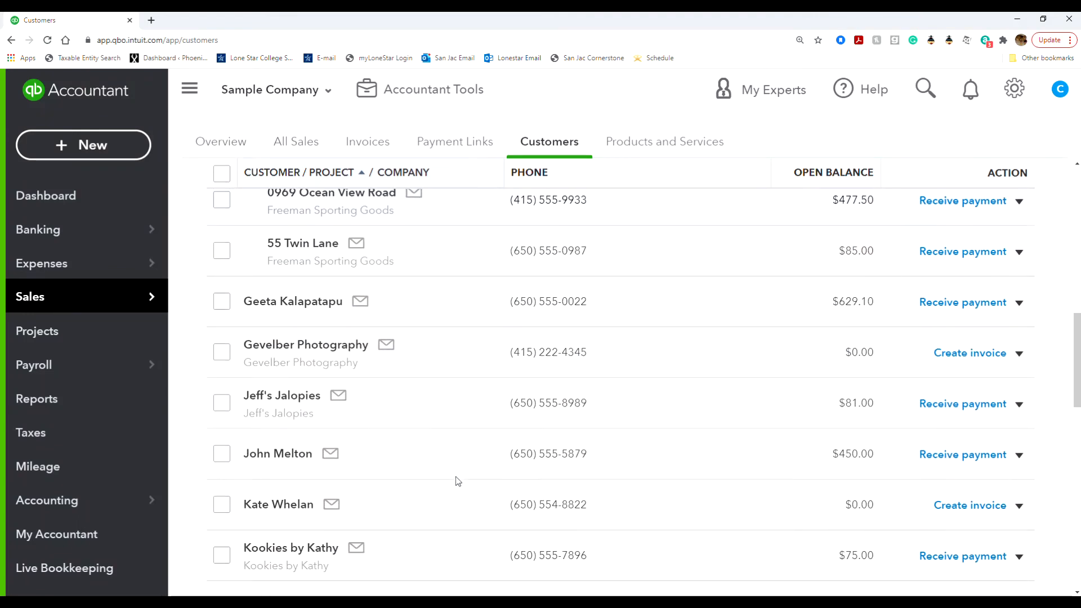
pyautogui.scroll(10, 458, 481)
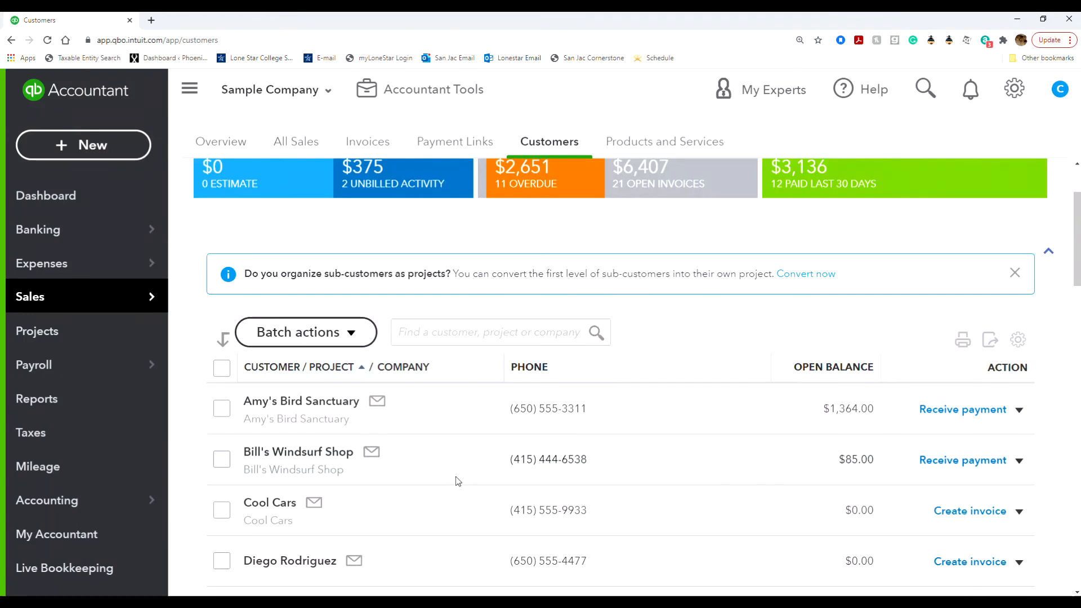
pyautogui.scroll(-3, 457, 481)
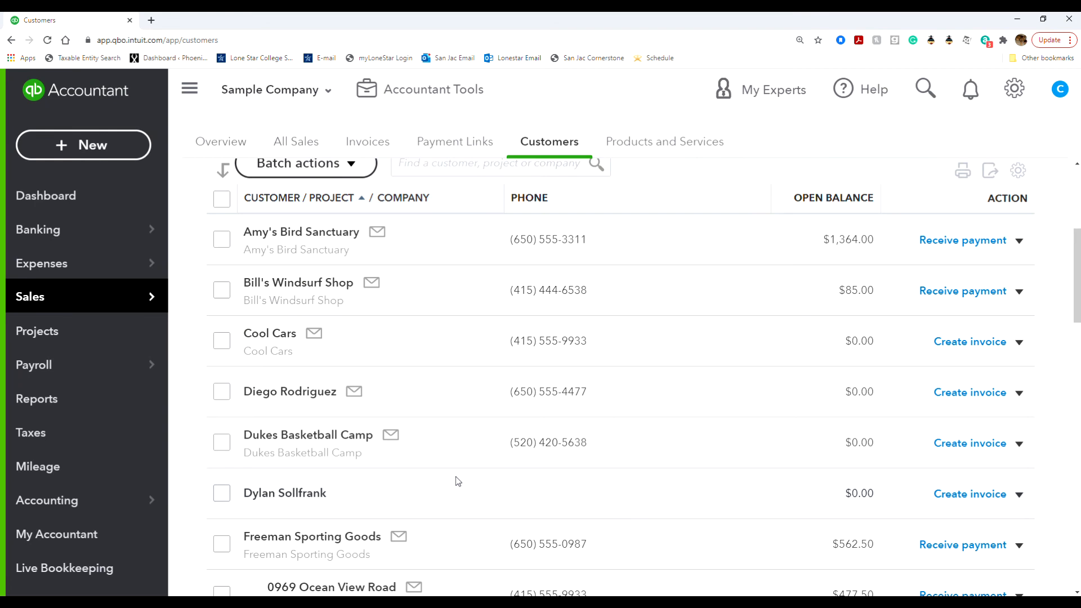
pyautogui.scroll(3, 458, 481)
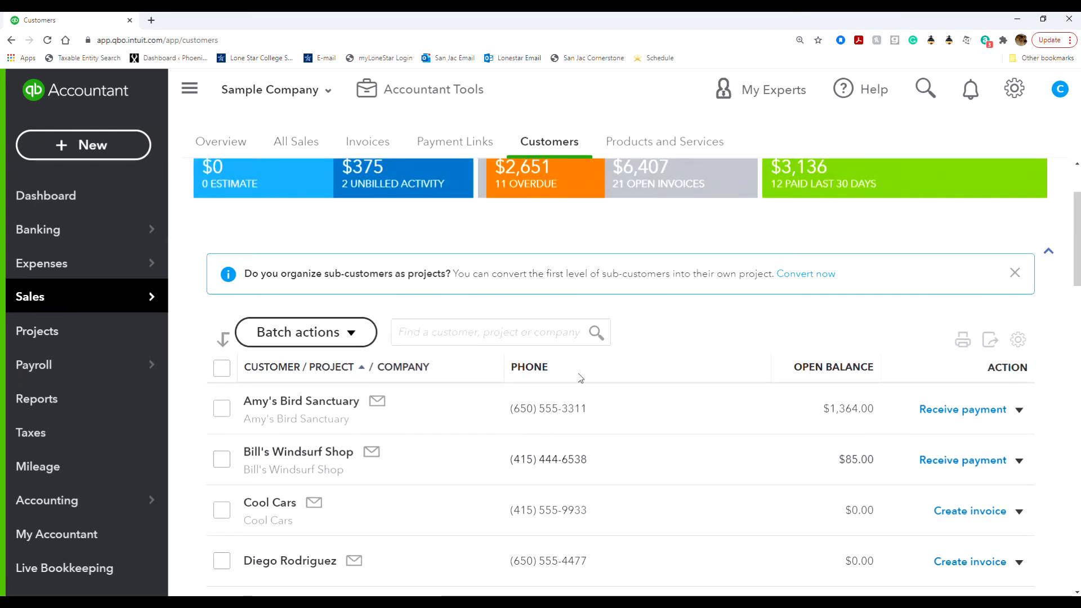
pyautogui.scroll(2, 454, 476)
pyautogui.click(478, 441)
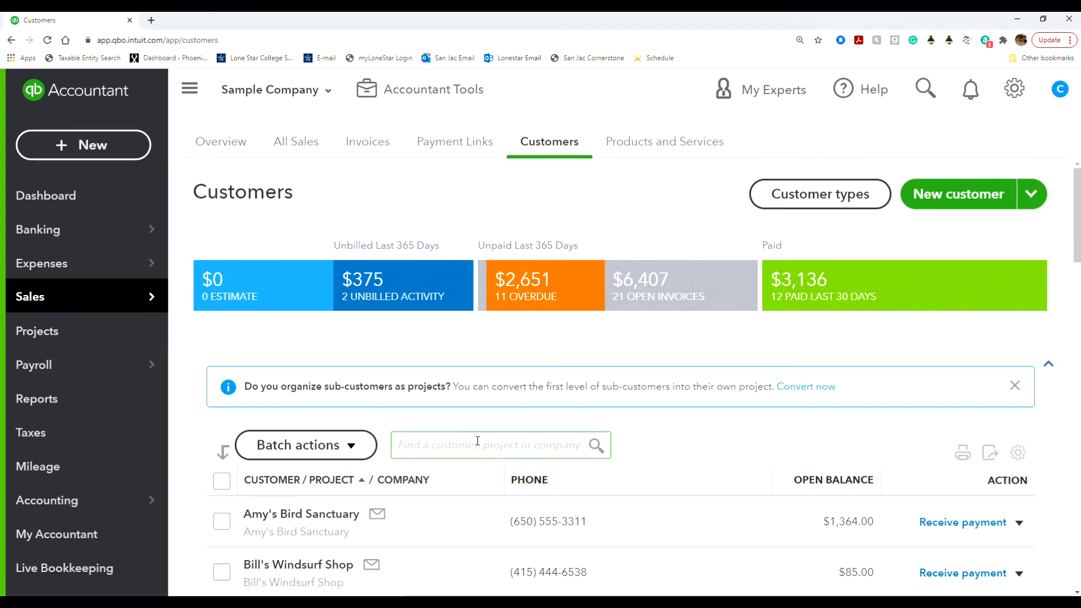
pyautogui.write('rhodes')
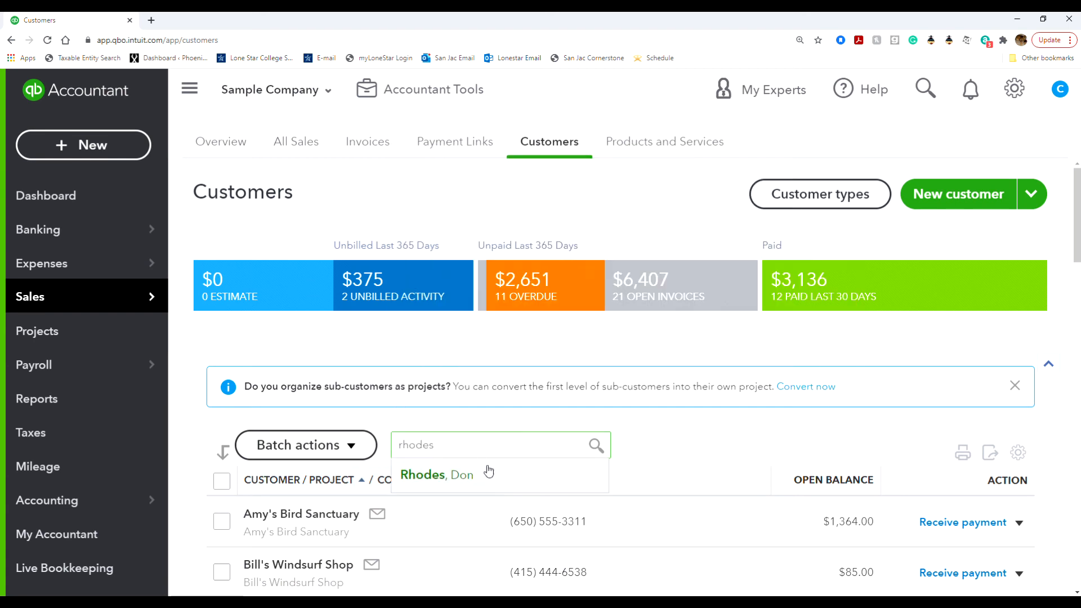
pyautogui.click(493, 482)
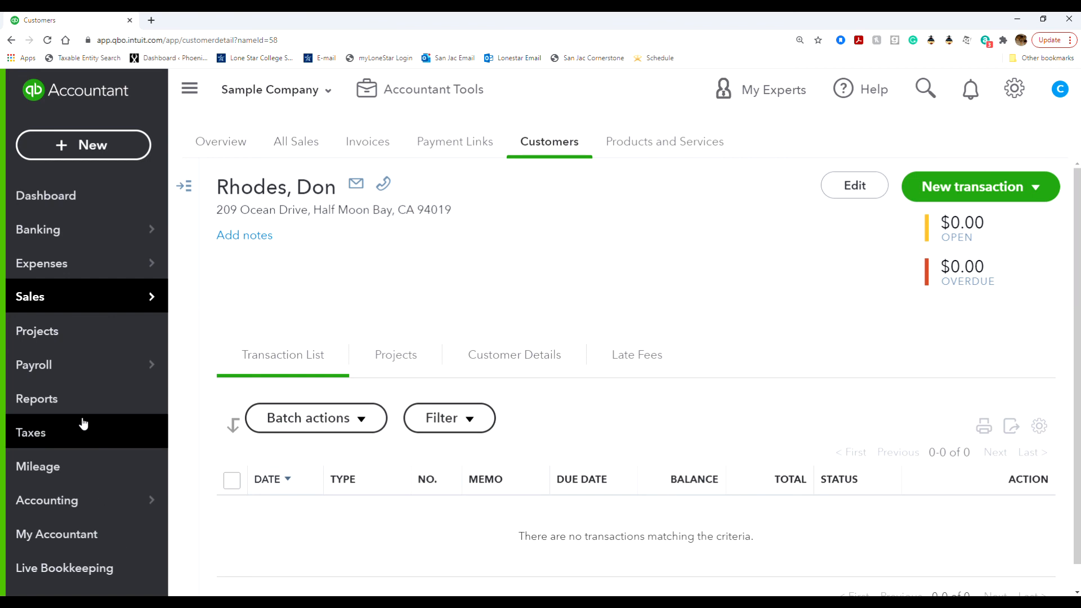
# Step: Open Reports and scroll the Standard list to the Who owes you section
pyautogui.click(84, 401)
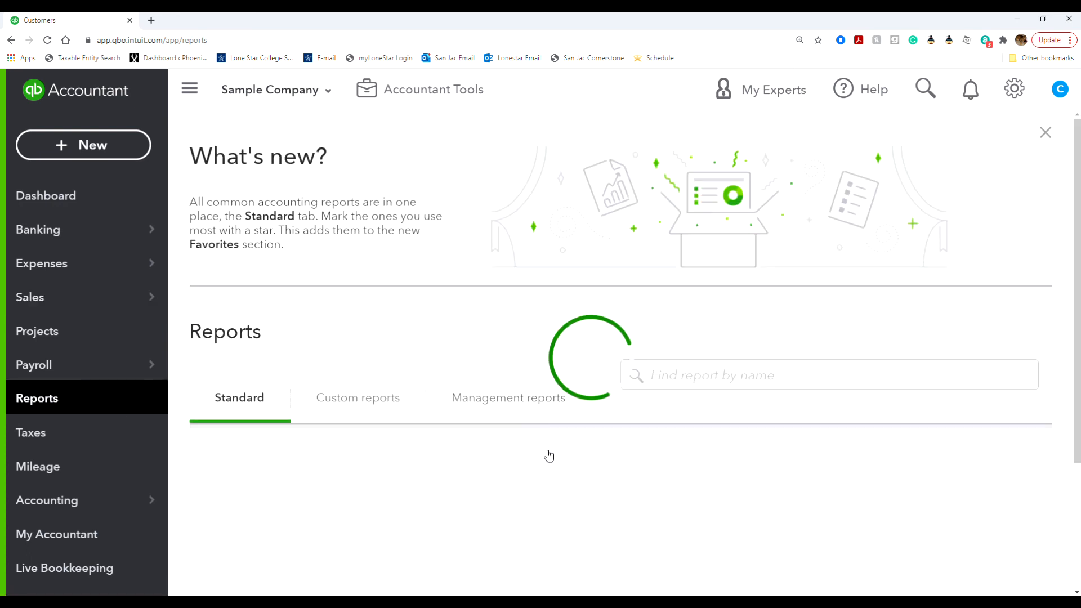
pyautogui.scroll(-3, 465, 480)
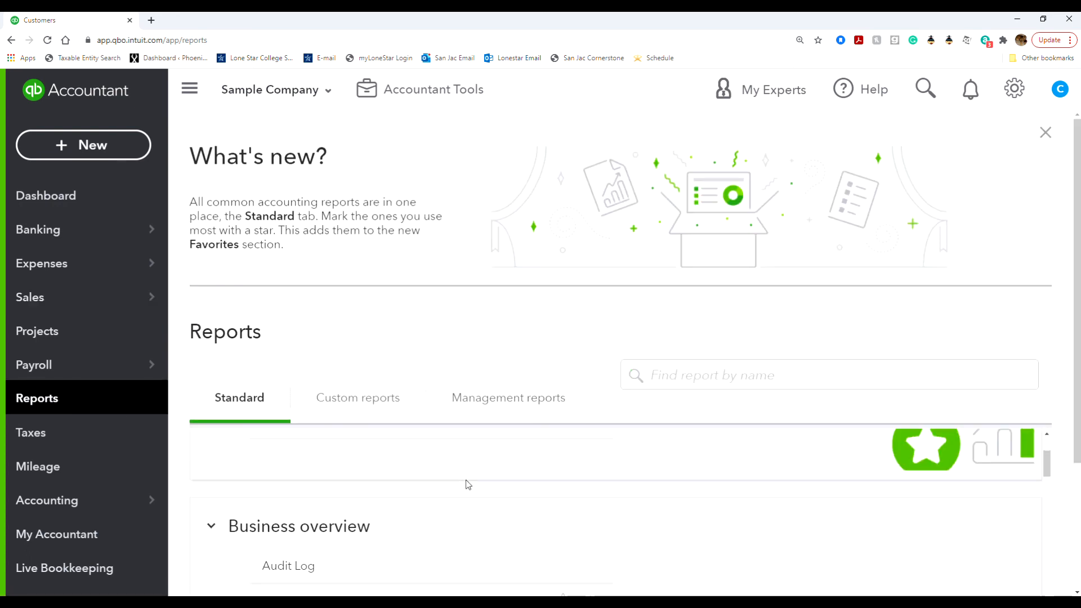
pyautogui.scroll(2, 465, 479)
pyautogui.scroll(1, 465, 484)
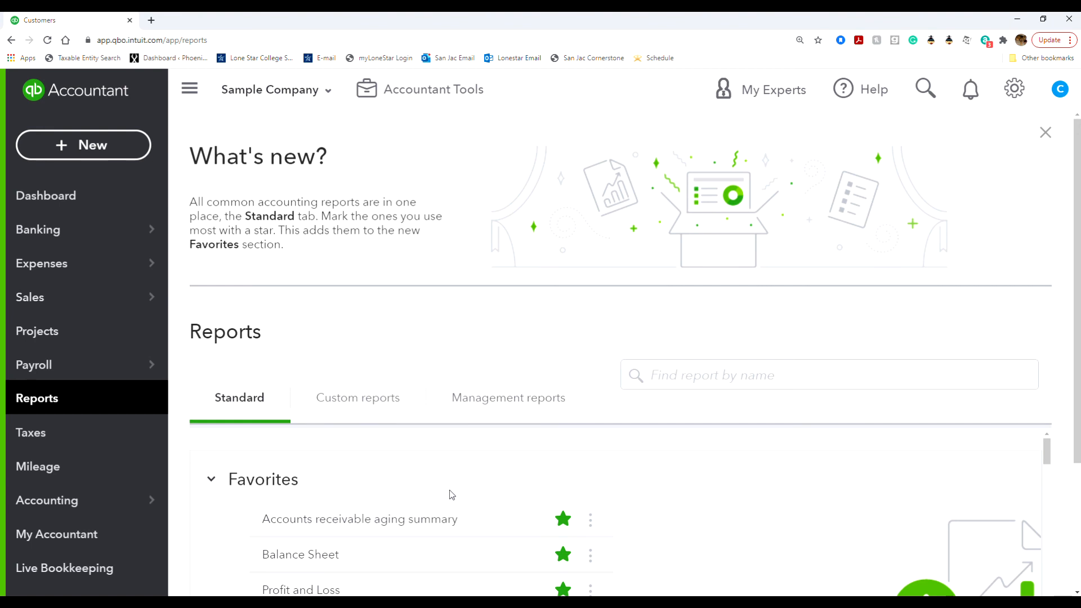
pyautogui.scroll(-8, 448, 491)
pyautogui.scroll(-4, 448, 491)
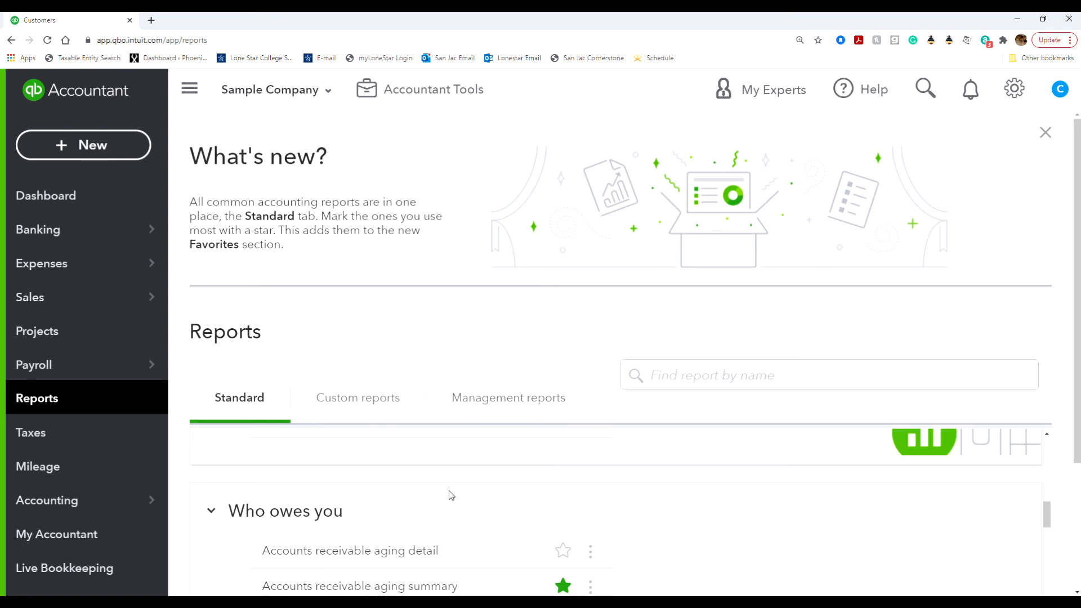
pyautogui.scroll(1, 448, 491)
pyautogui.scroll(-3, 613, 506)
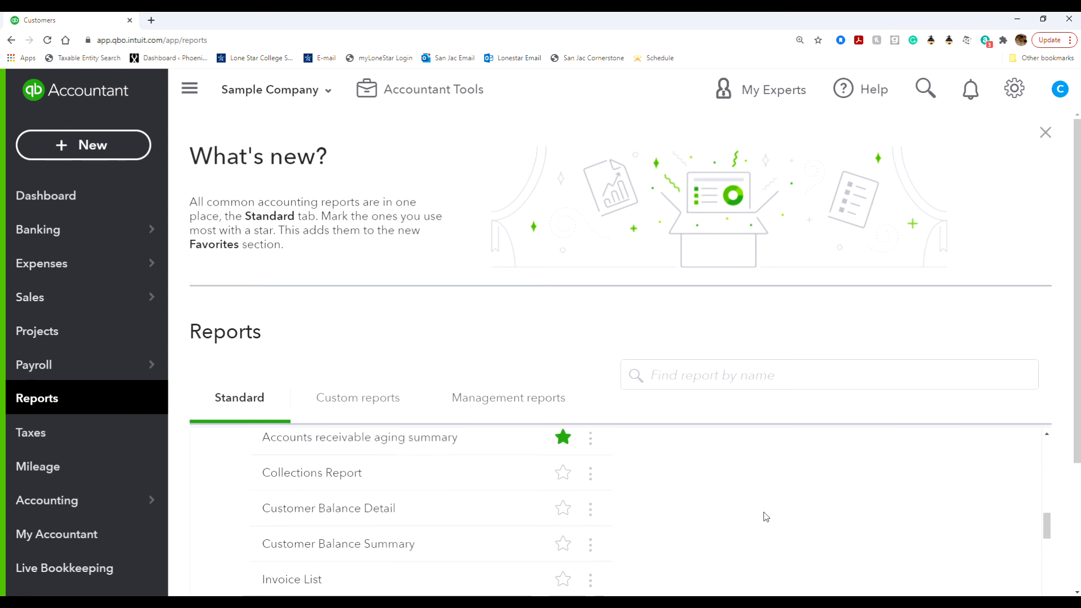
pyautogui.scroll(1, 580, 524)
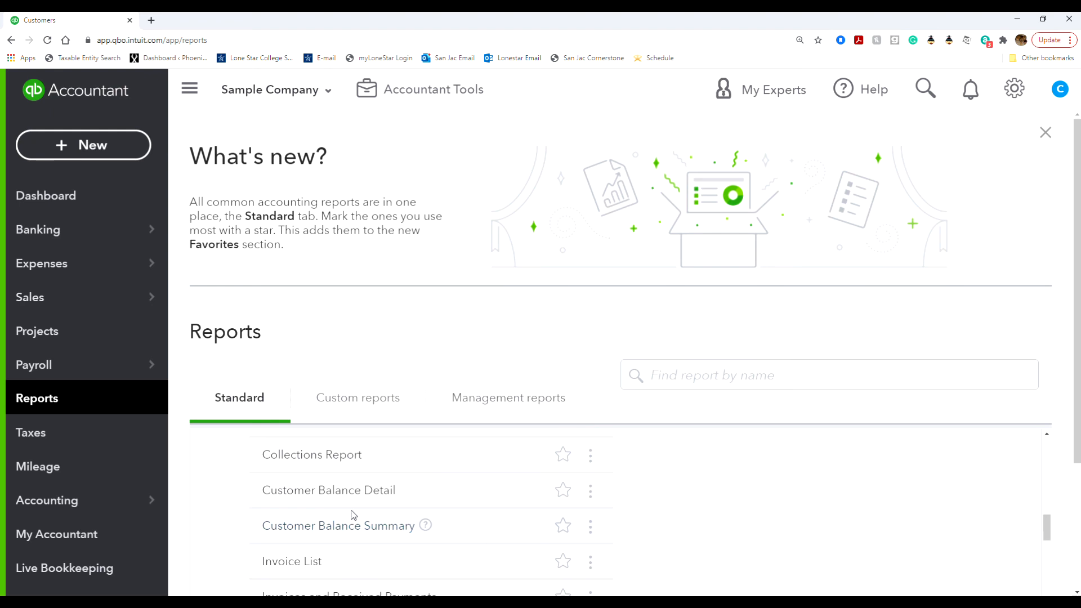
pyautogui.click(794, 379)
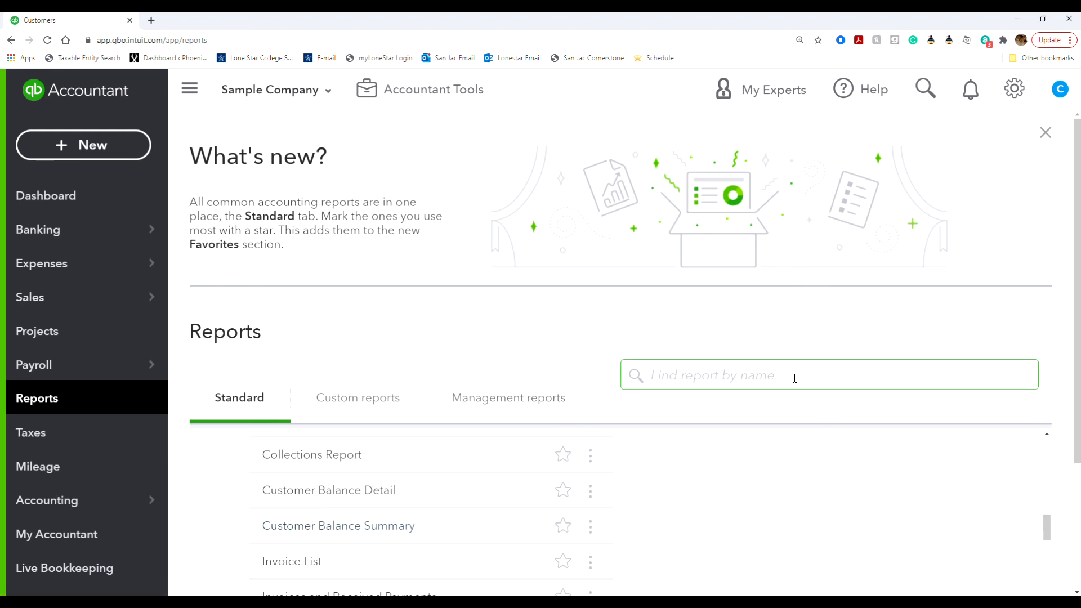
# Step: Review the Customer Balance Summary to its $6,406.52 total, then drill into Amy's Bird Sanctuary's balance
pyautogui.click(340, 525)
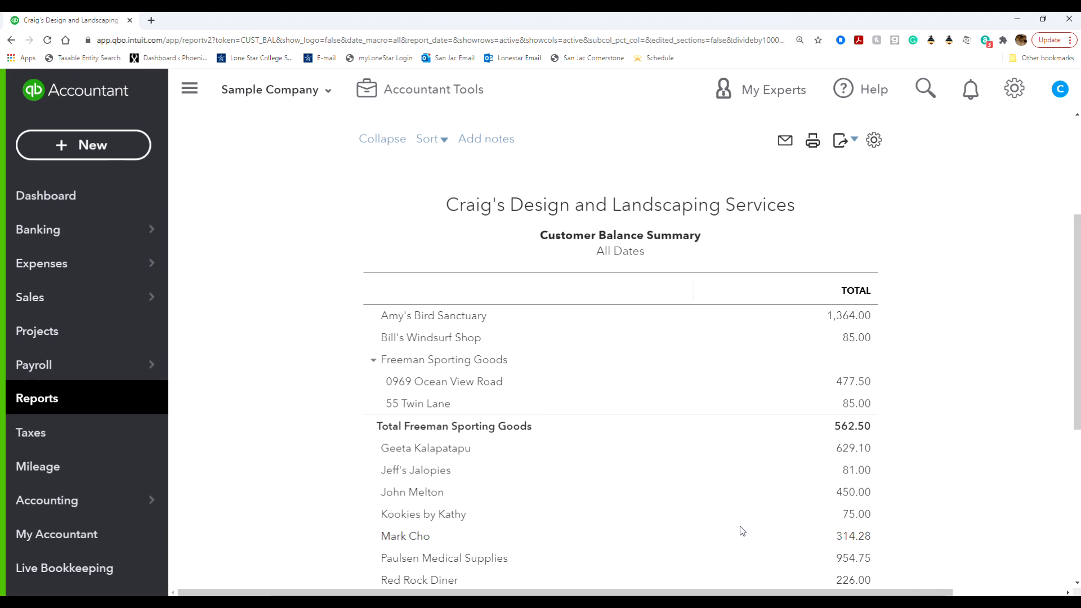
pyautogui.scroll(-5, 740, 526)
pyautogui.scroll(3, 739, 526)
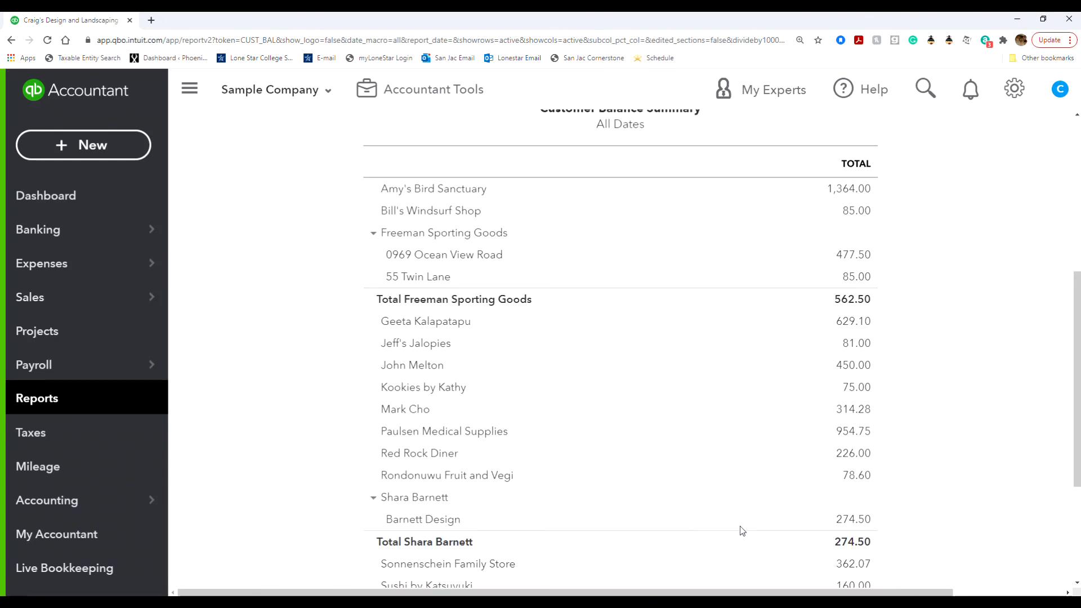
pyautogui.scroll(1, 740, 531)
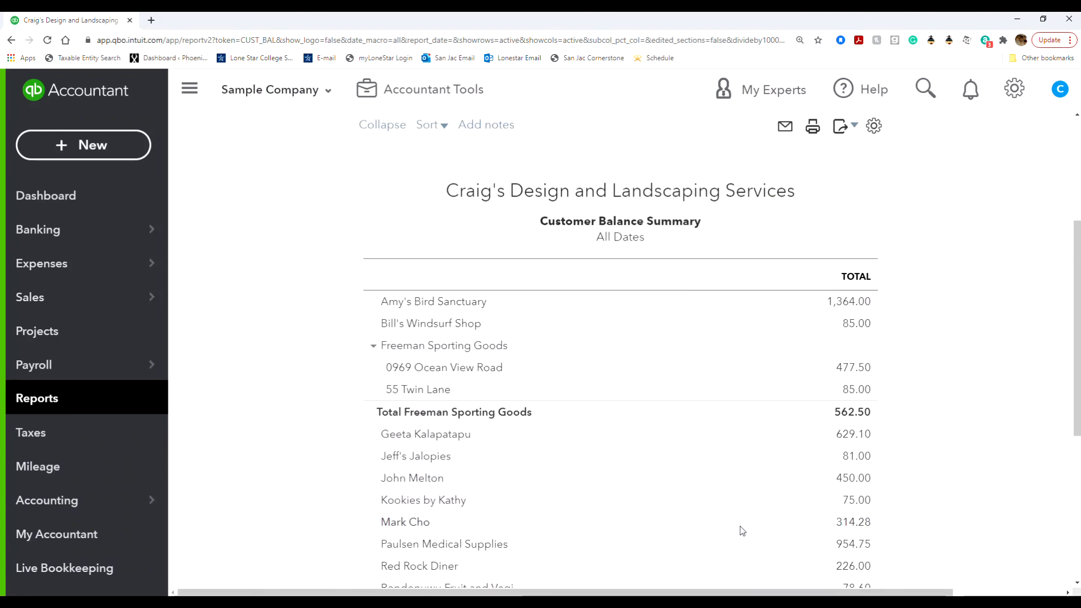
pyautogui.scroll(-5, 741, 531)
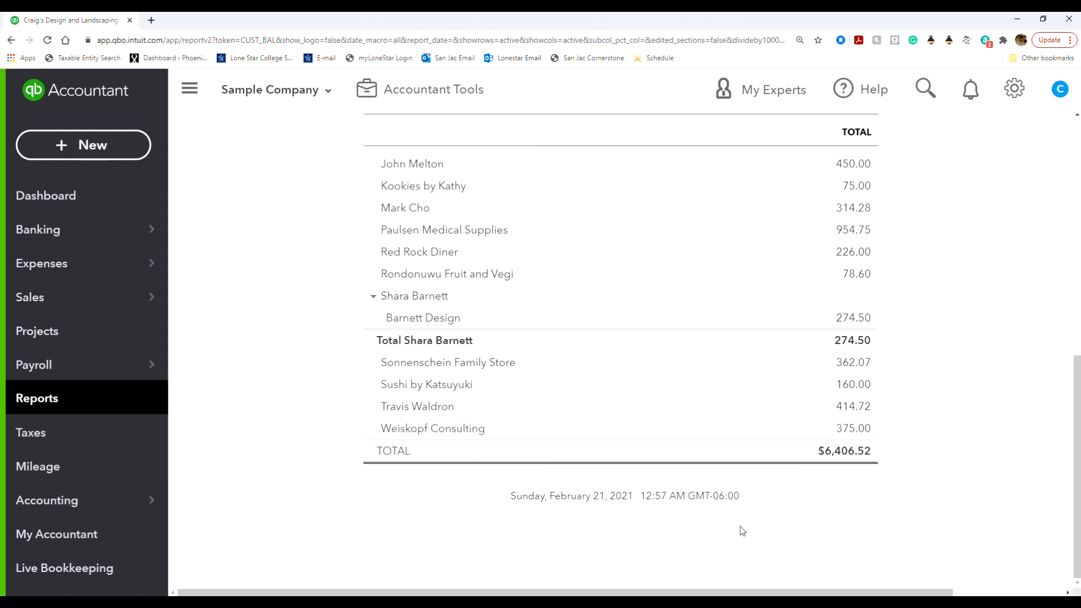
pyautogui.scroll(7, 577, 535)
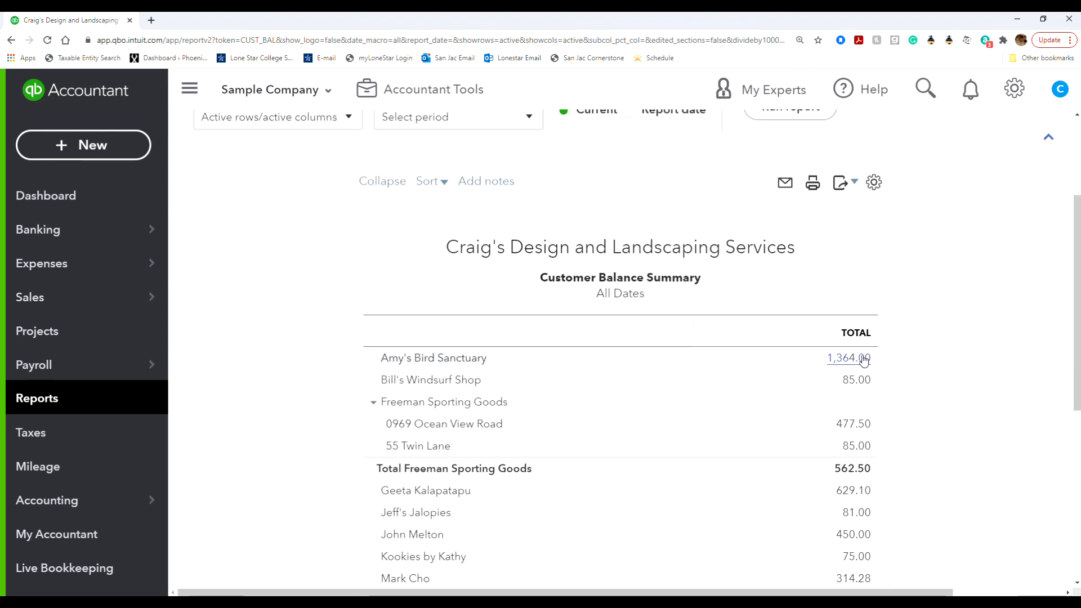
pyautogui.click(851, 359)
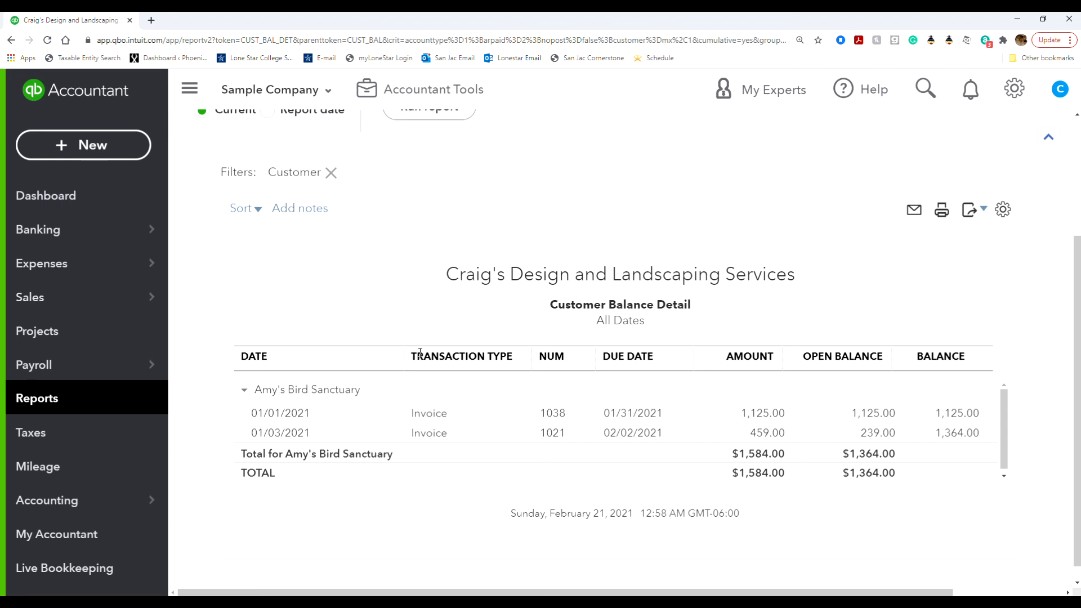
pyautogui.click(559, 420)
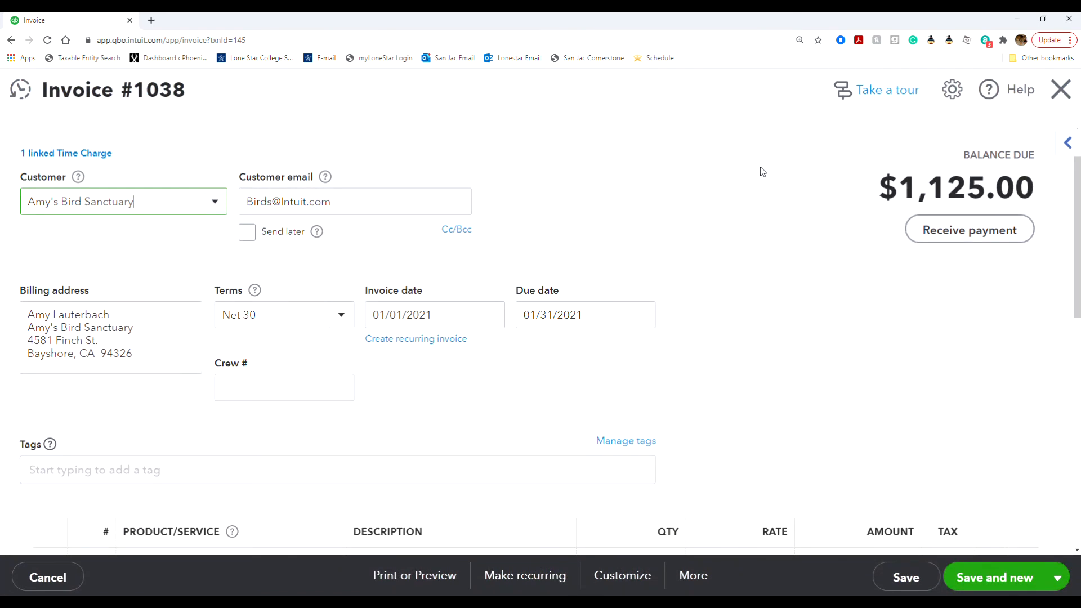
pyautogui.click(1060, 88)
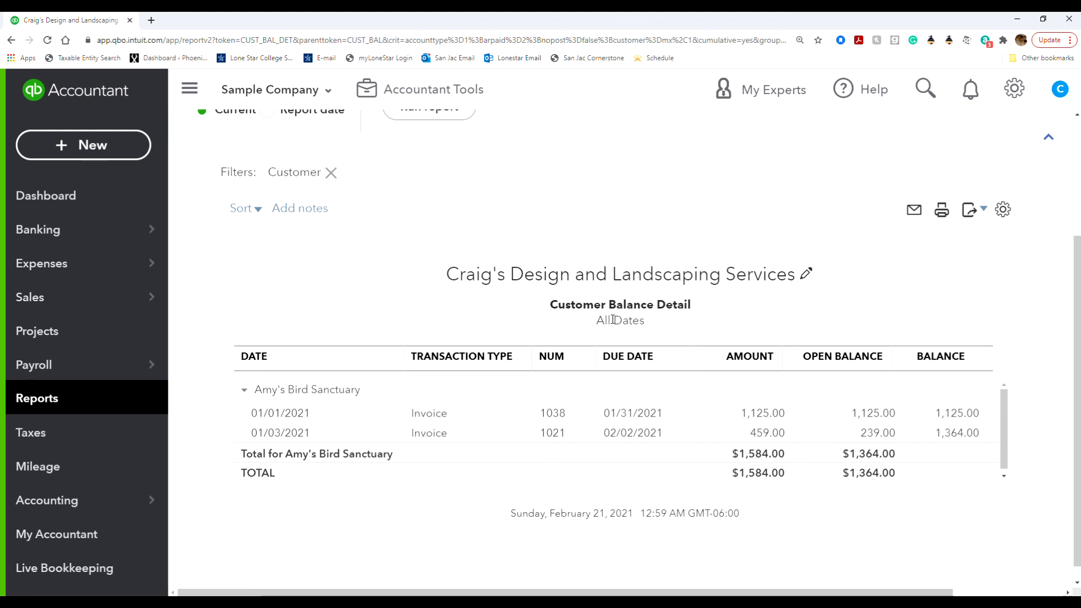
pyautogui.click(702, 601)
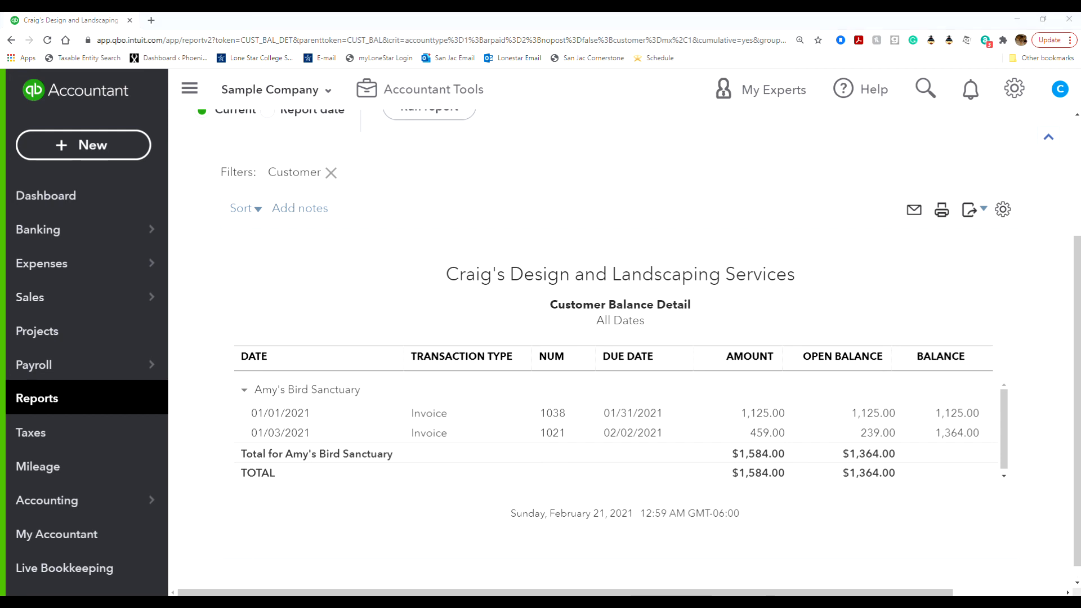